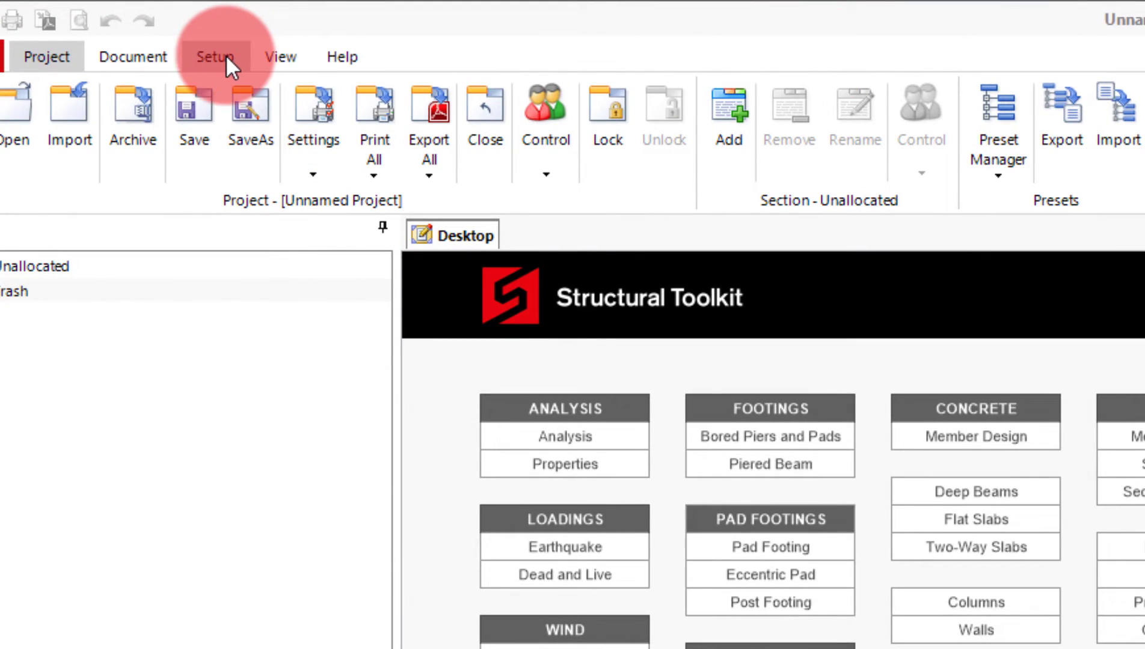
Set the page header's company logo to the image SampleLogo.png
{"action": "left_click", "coordinate": [225, 55]}
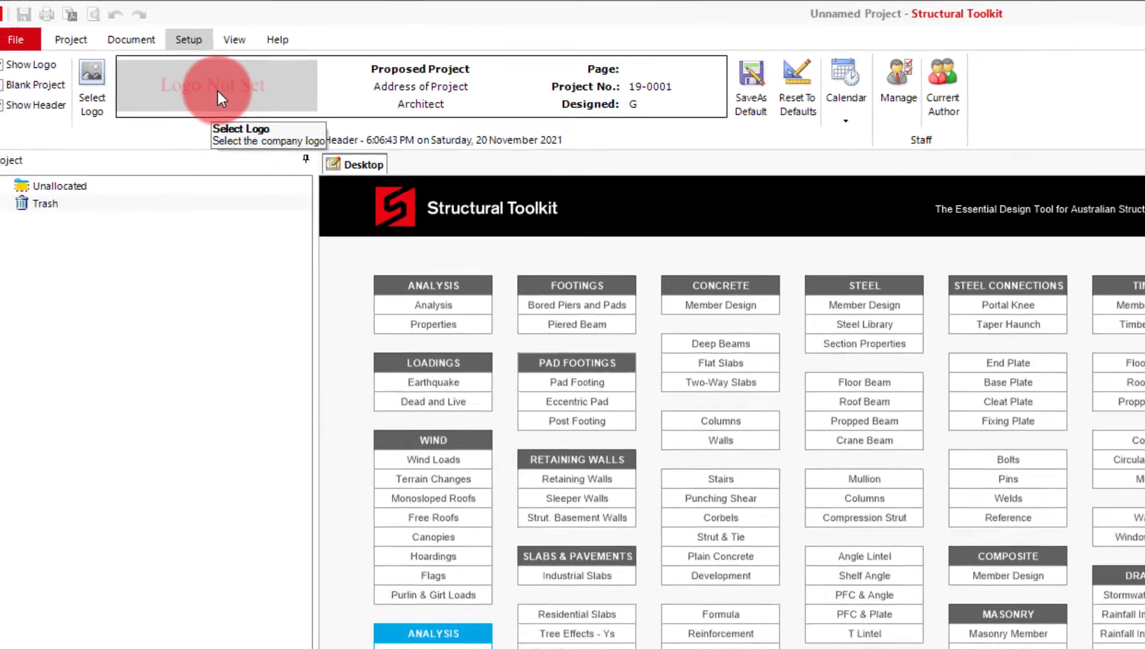
{"action": "left_click", "coordinate": [216, 90]}
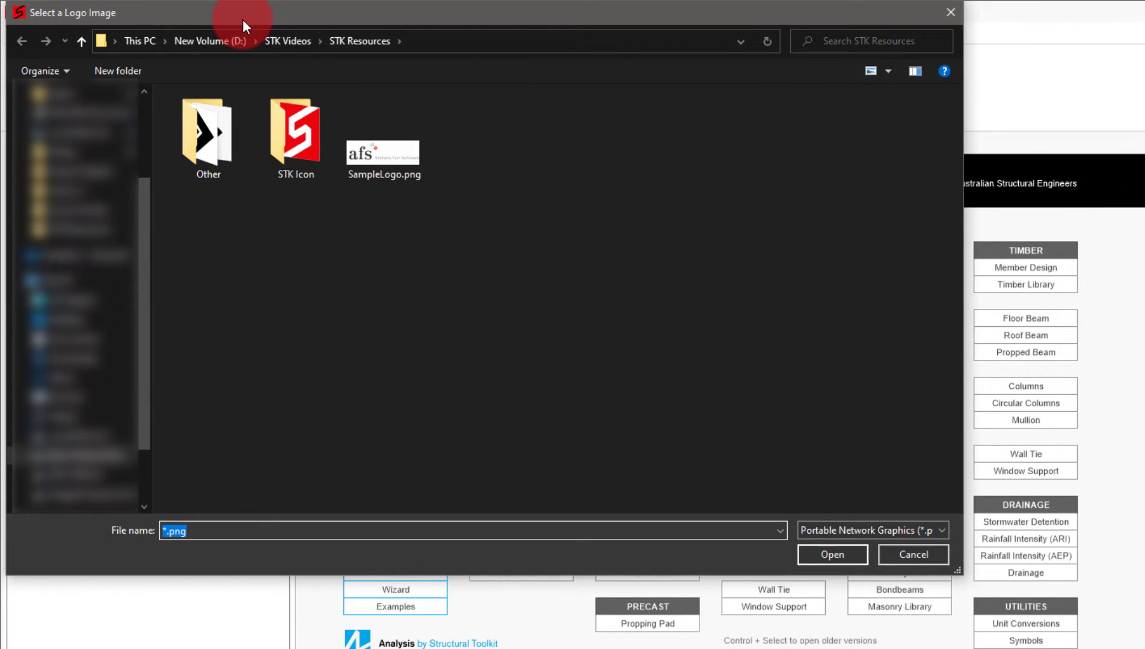
{"action": "left_click", "coordinate": [395, 166]}
{"action": "left_click", "coordinate": [833, 548]}
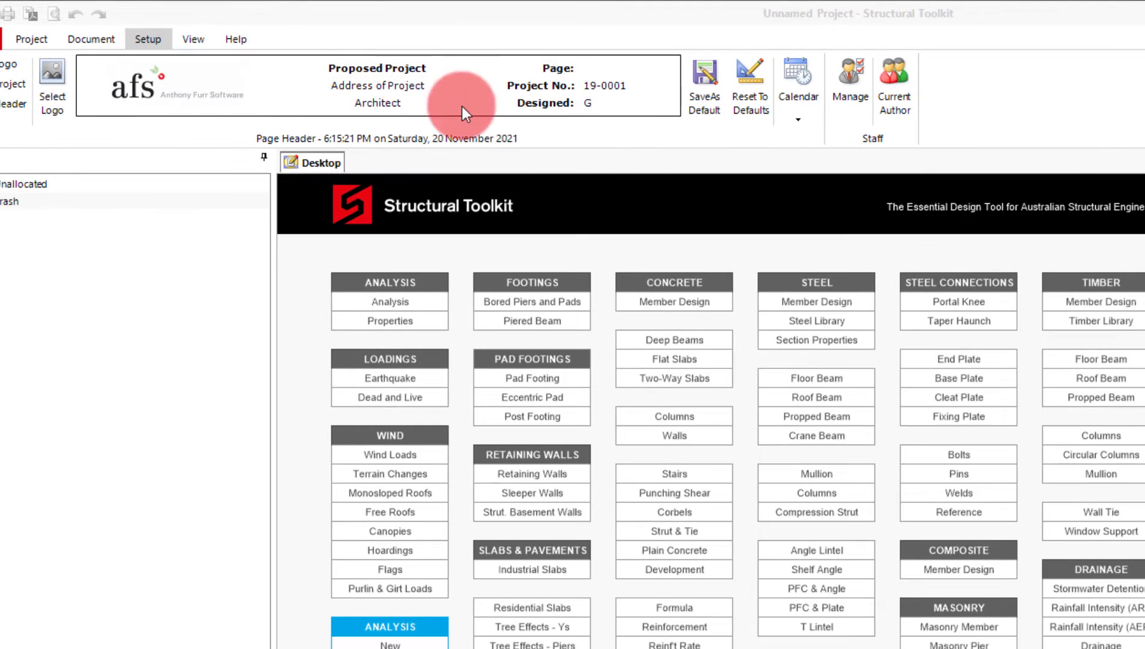
Save the current page header setup as the default
{"action": "left_click", "coordinate": [461, 107]}
{"action": "left_click", "coordinate": [878, 533]}
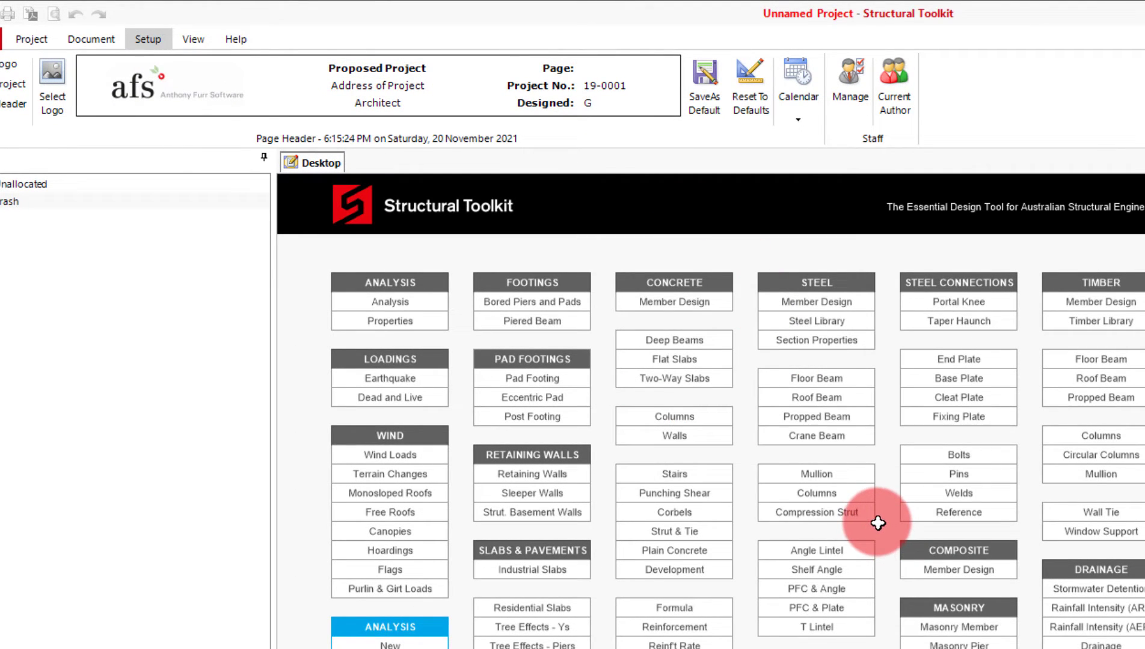
{"action": "left_click", "coordinate": [706, 101]}
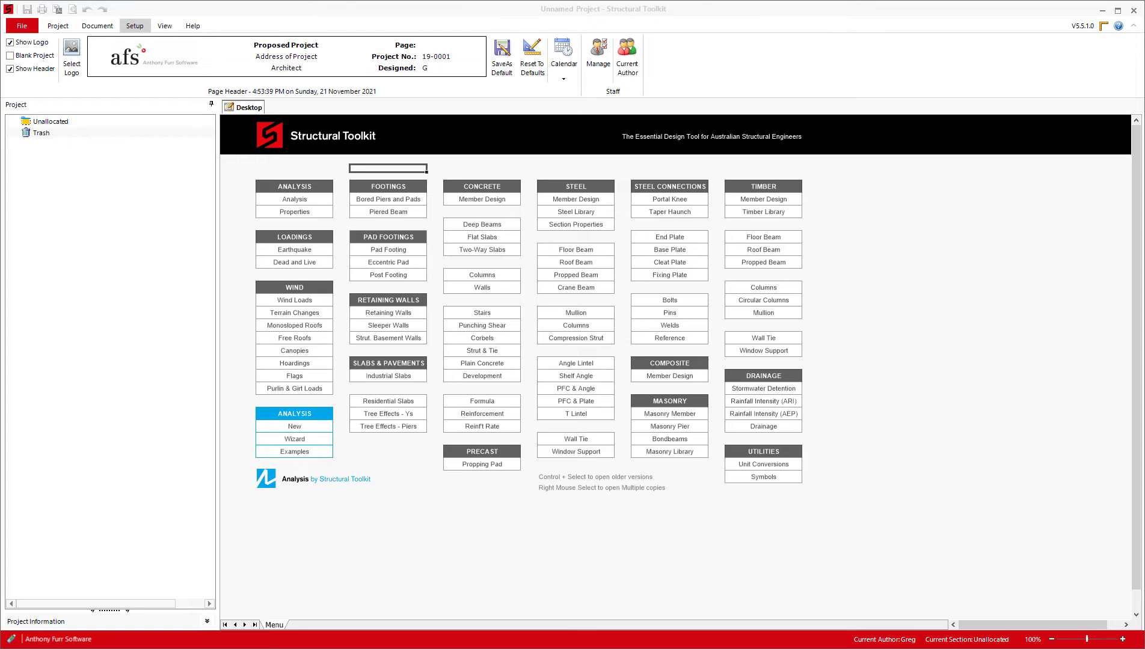
Create a timber Roof Beam document with the member name Roof Beam RB01, keeping the project open
{"action": "left_click", "coordinate": [750, 249]}
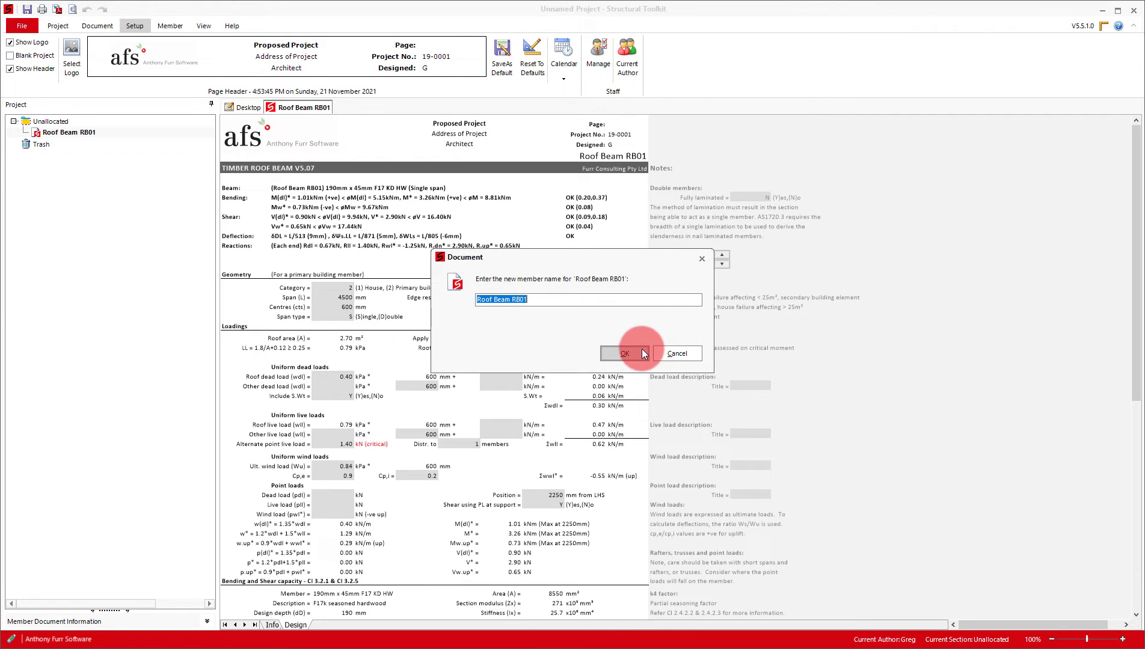
{"action": "left_click", "coordinate": [634, 354]}
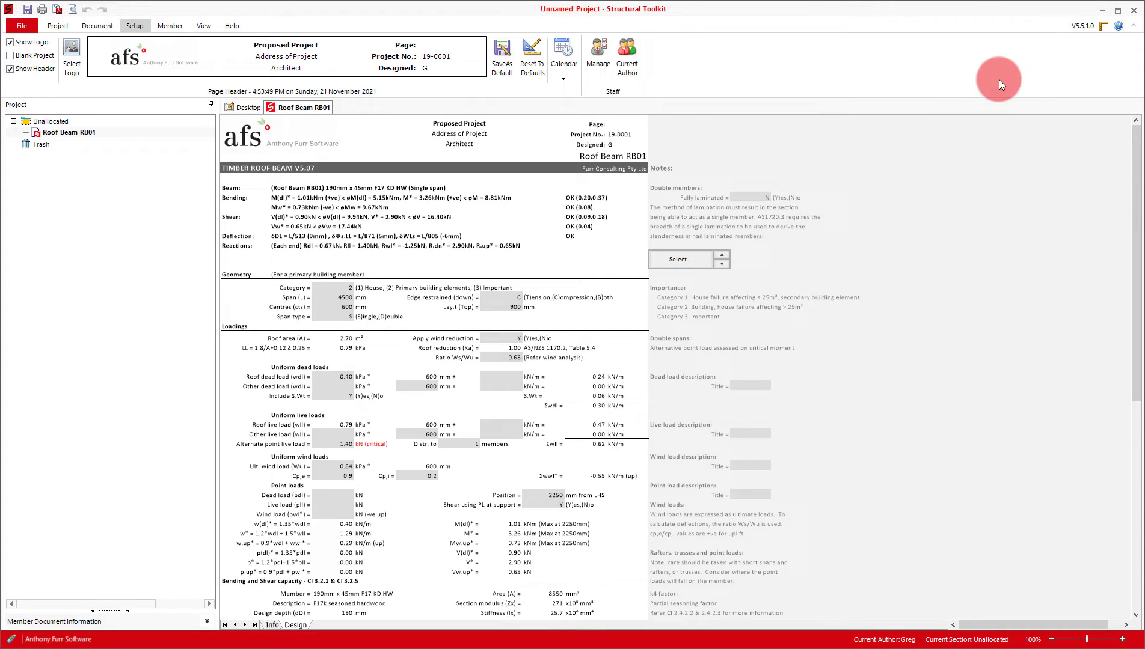
{"action": "left_click", "coordinate": [1132, 10]}
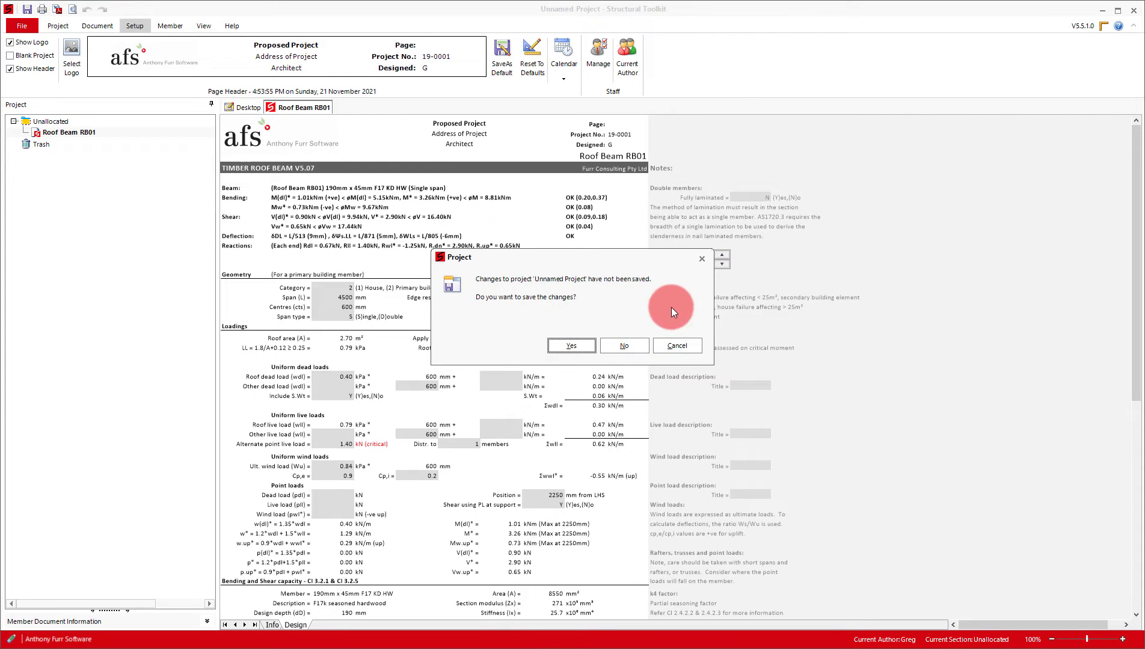
{"action": "left_click", "coordinate": [701, 257]}
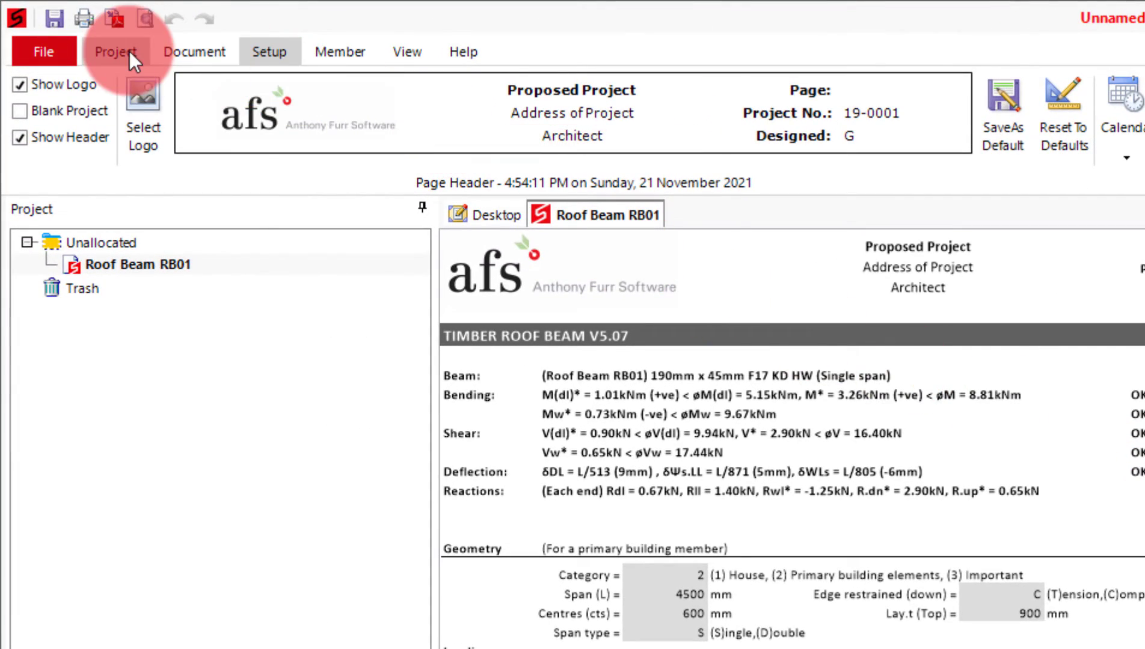
Save the project under the name Getting Started in the STK Resources folder
{"action": "left_click", "coordinate": [129, 52]}
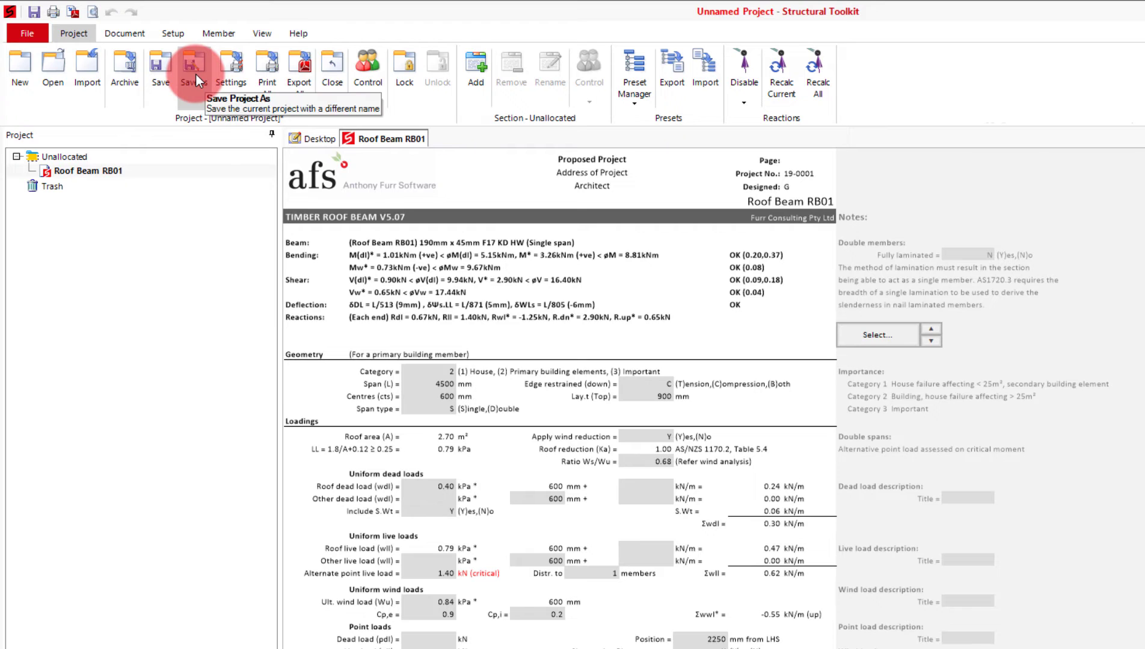
{"action": "left_click", "coordinate": [196, 74]}
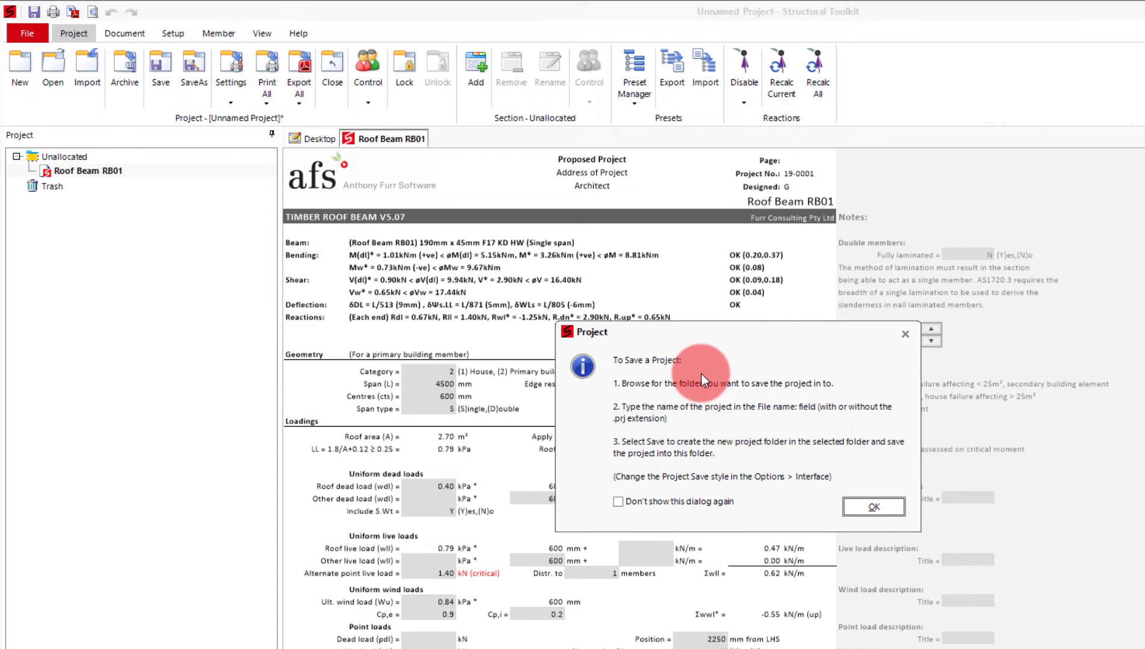
{"action": "left_click", "coordinate": [875, 508]}
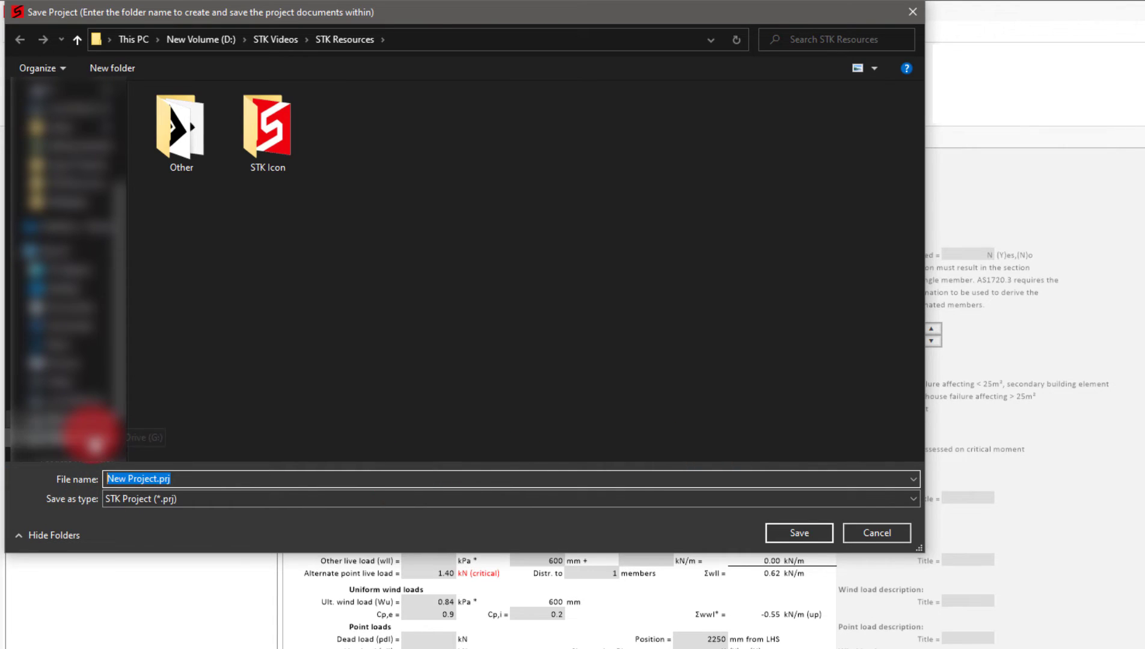
{"action": "type", "text": "Get"}
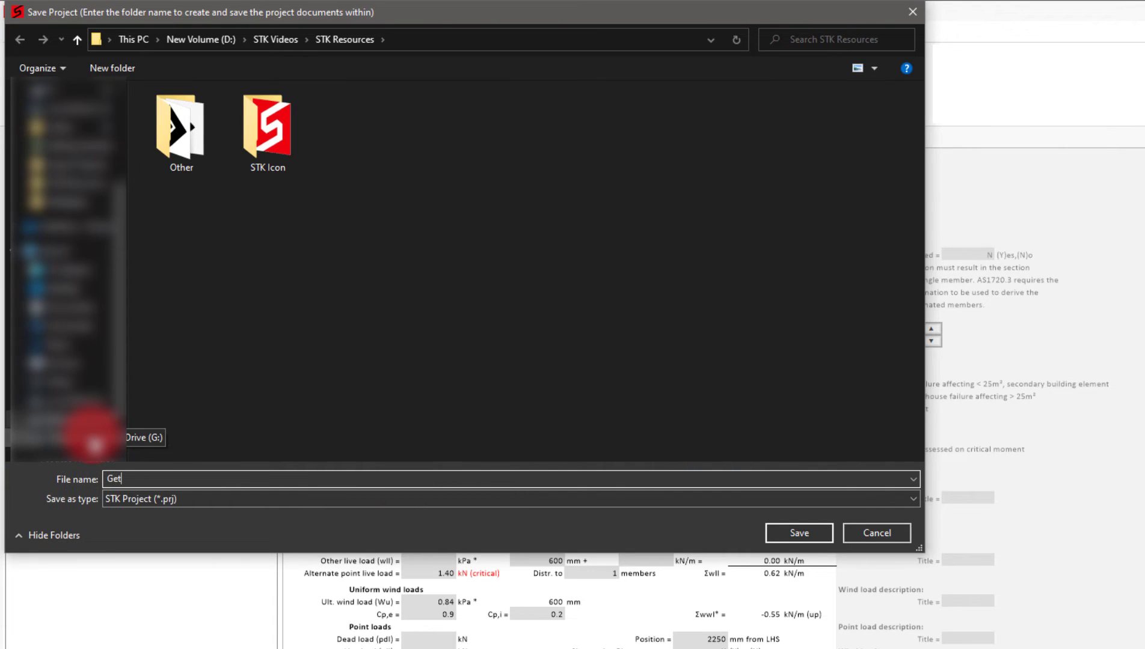
{"action": "type", "text": "ting Started"}
{"action": "key", "text": "Return"}
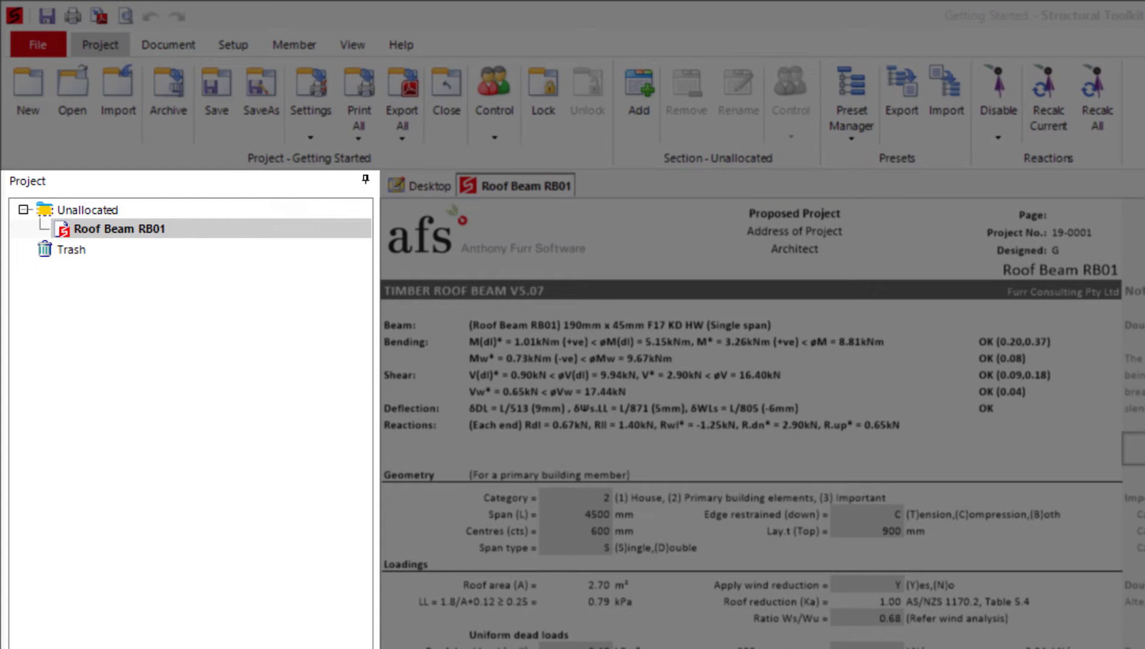
{"action": "right_click", "coordinate": [41, 210]}
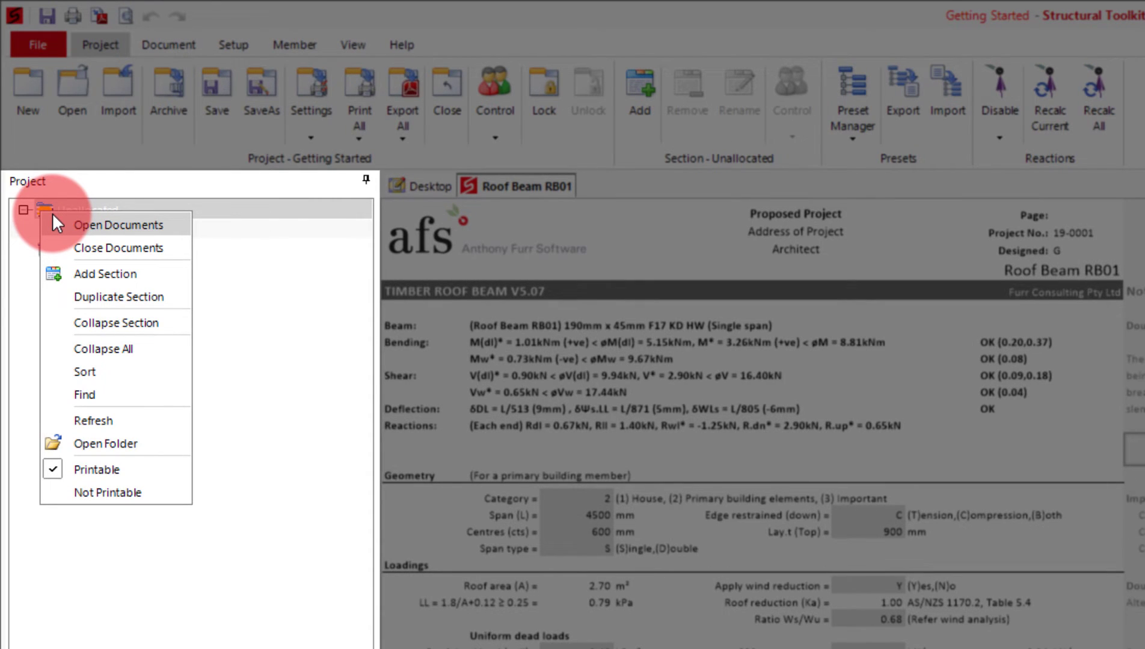
{"action": "left_click", "coordinate": [224, 275]}
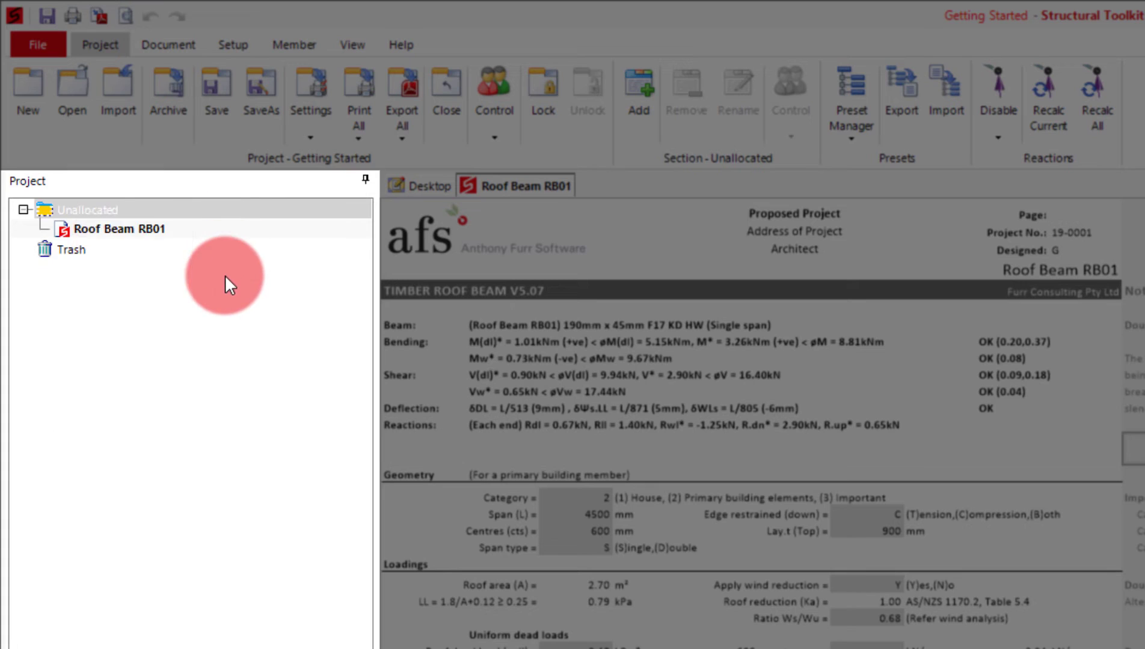
{"action": "right_click", "coordinate": [111, 229]}
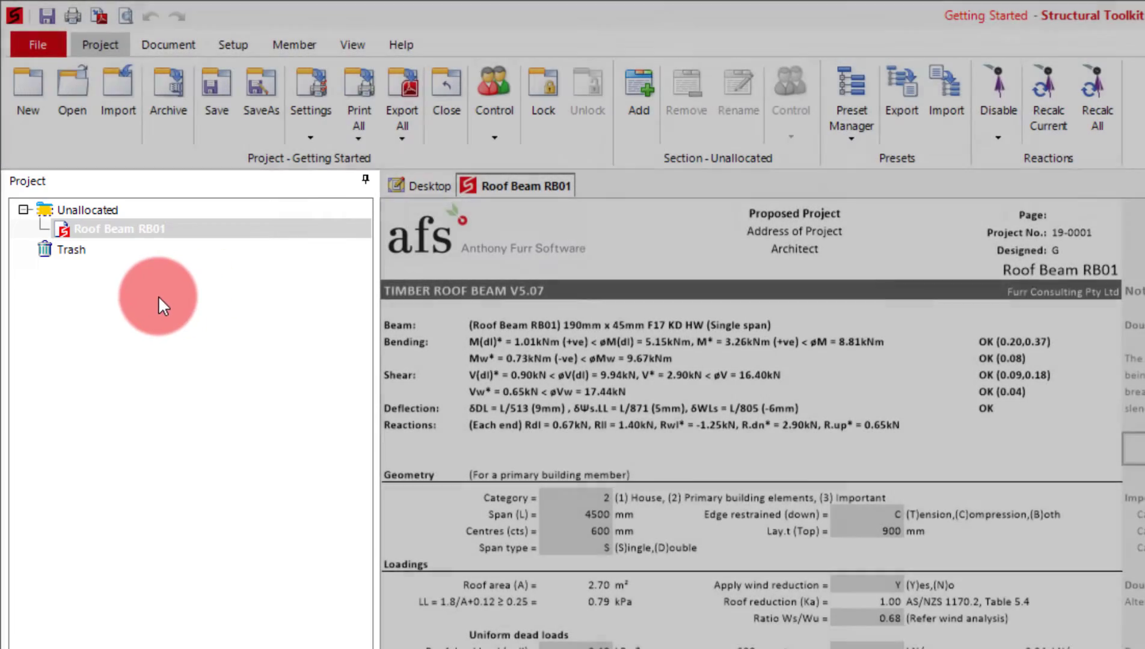
Add a project section named Wind
{"action": "right_click", "coordinate": [158, 296]}
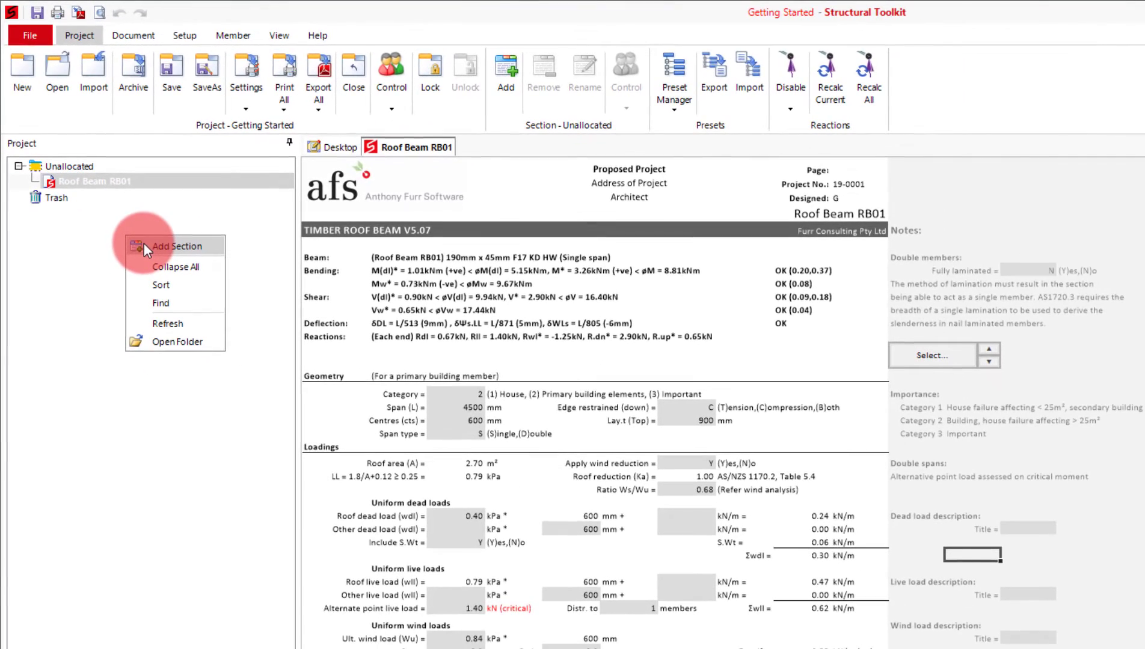
{"action": "left_click", "coordinate": [143, 244]}
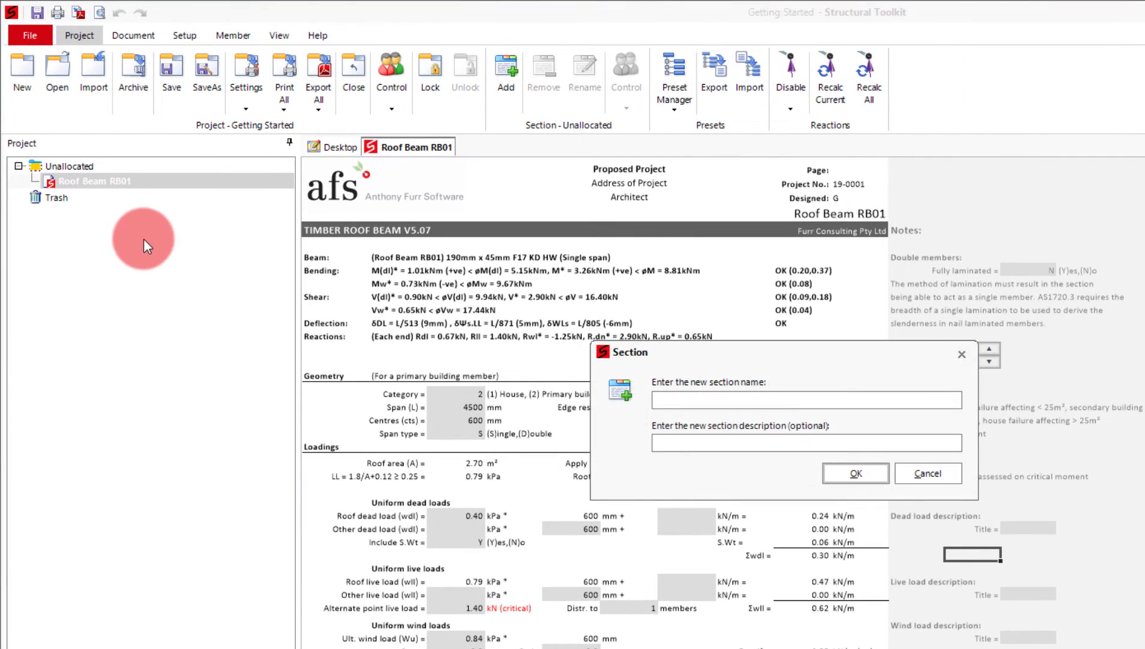
{"action": "type", "text": "Wind"}
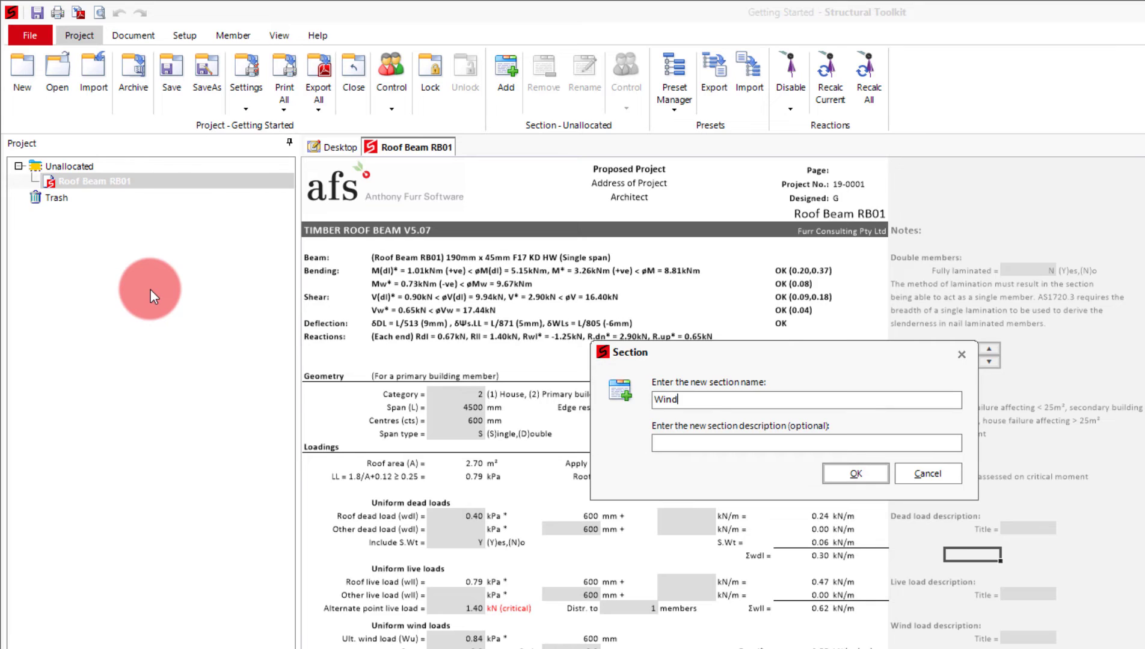
{"action": "key", "text": "Return"}
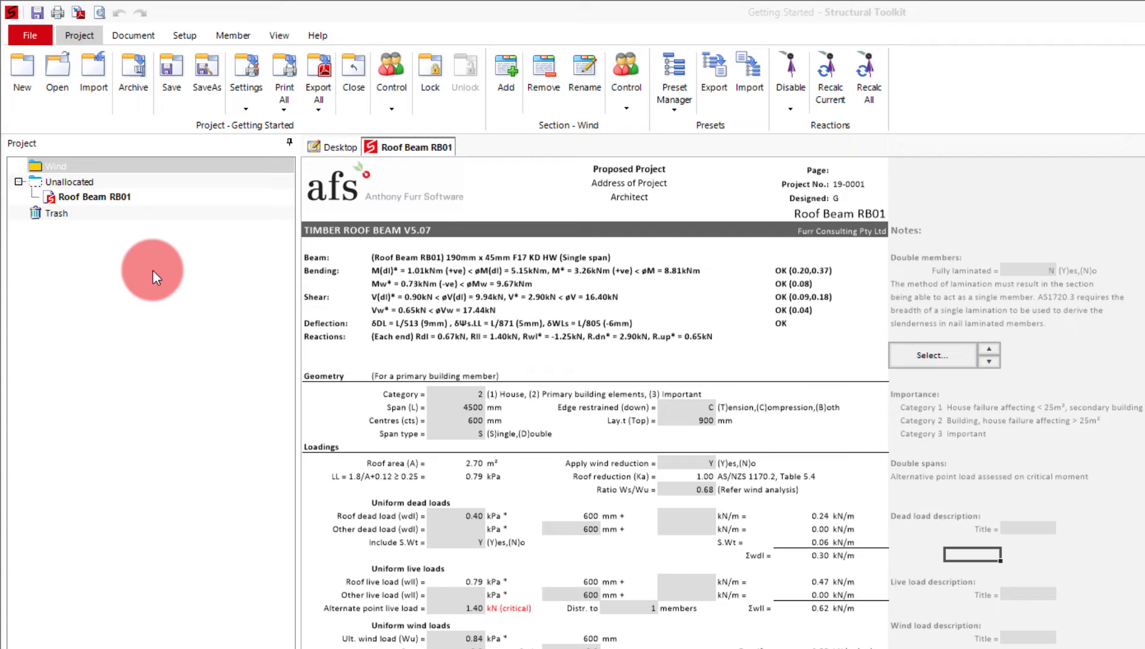
Add a project section named Roof and move it above the Wind section in the project tree
{"action": "right_click", "coordinate": [153, 270]}
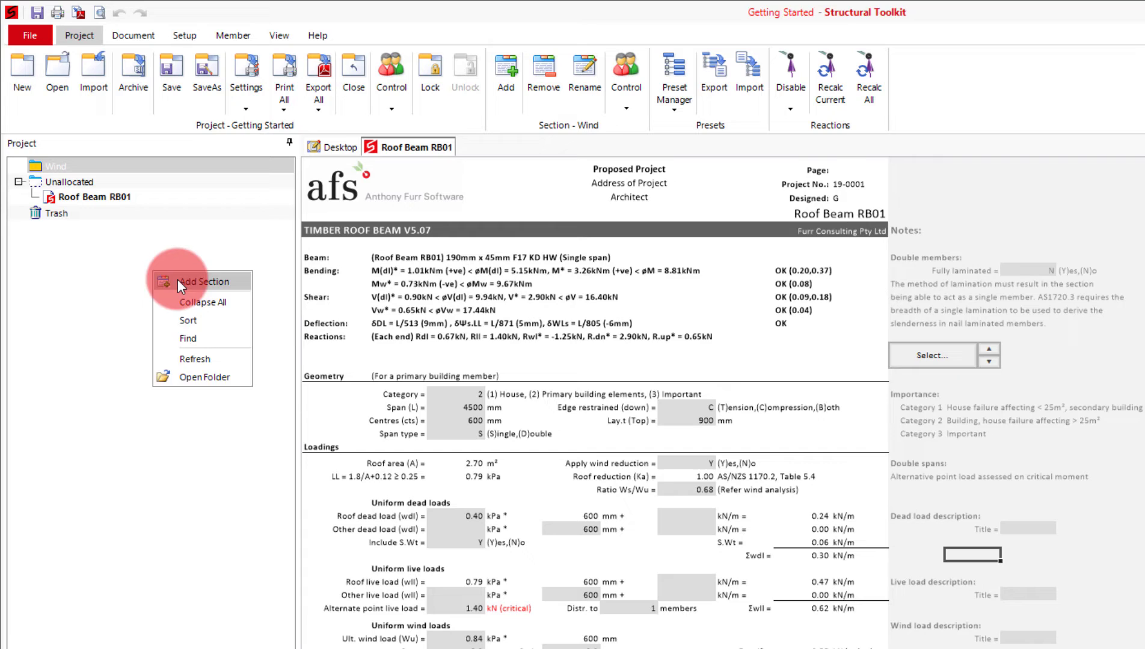
{"action": "left_click", "coordinate": [177, 279]}
{"action": "type", "text": "Roof"}
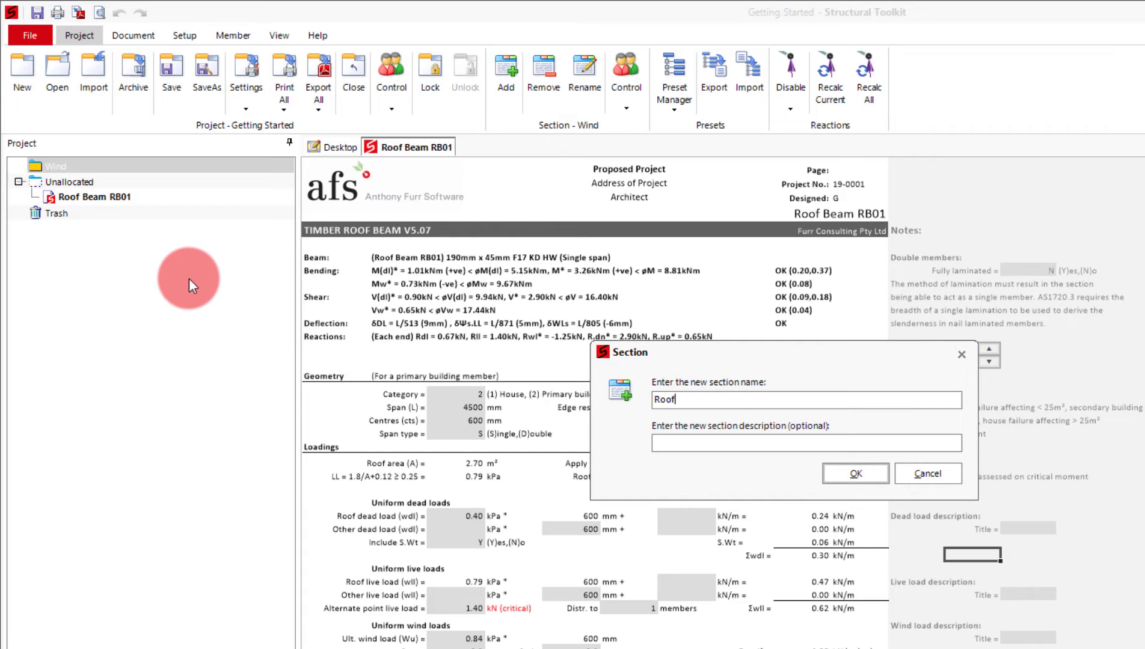
{"action": "key", "text": "Return"}
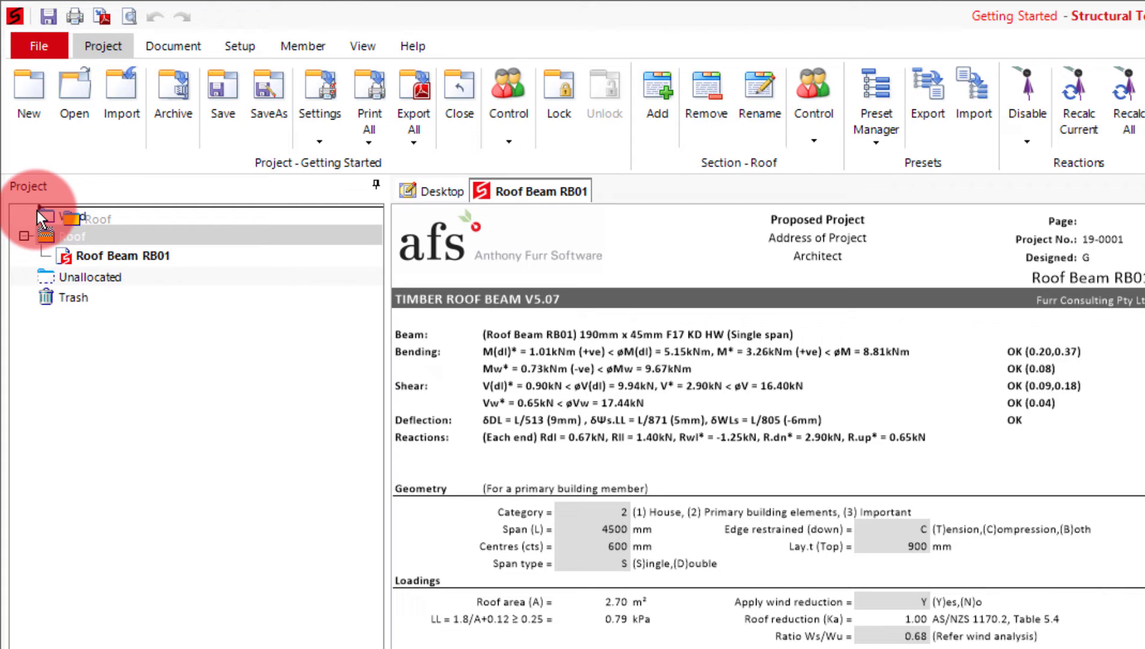
{"action": "left_click_drag", "start_coordinate": [37, 210], "coordinate": [37, 210]}
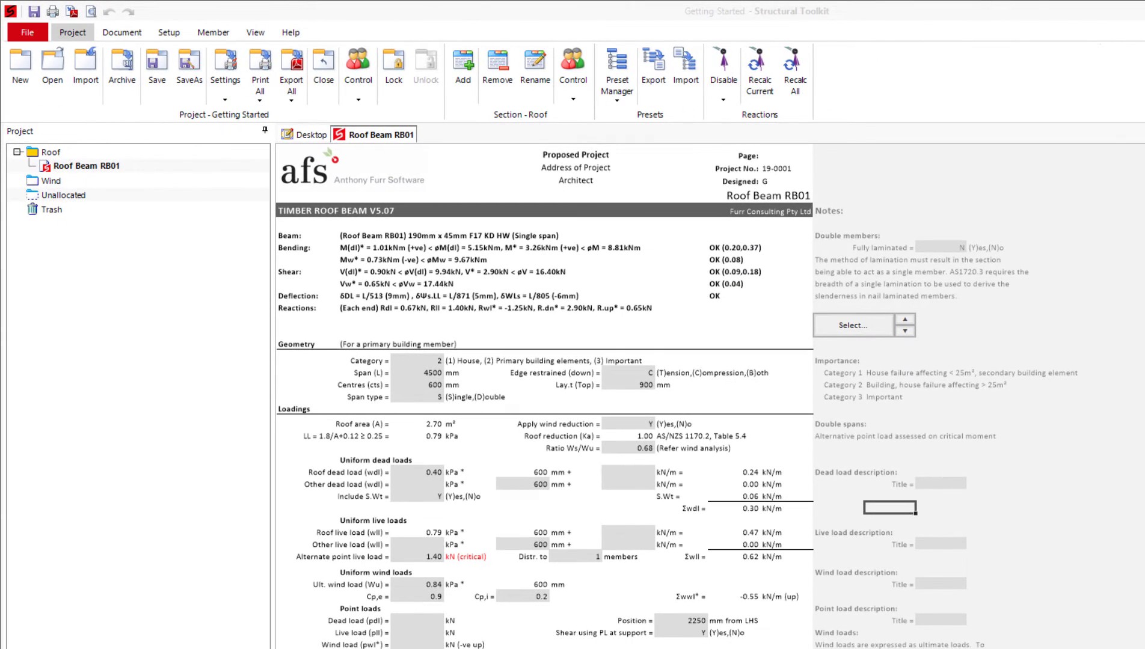
Create a second timber Roof Beam document, Roof Beam RB02, in the Roof section
{"action": "left_click", "coordinate": [306, 132]}
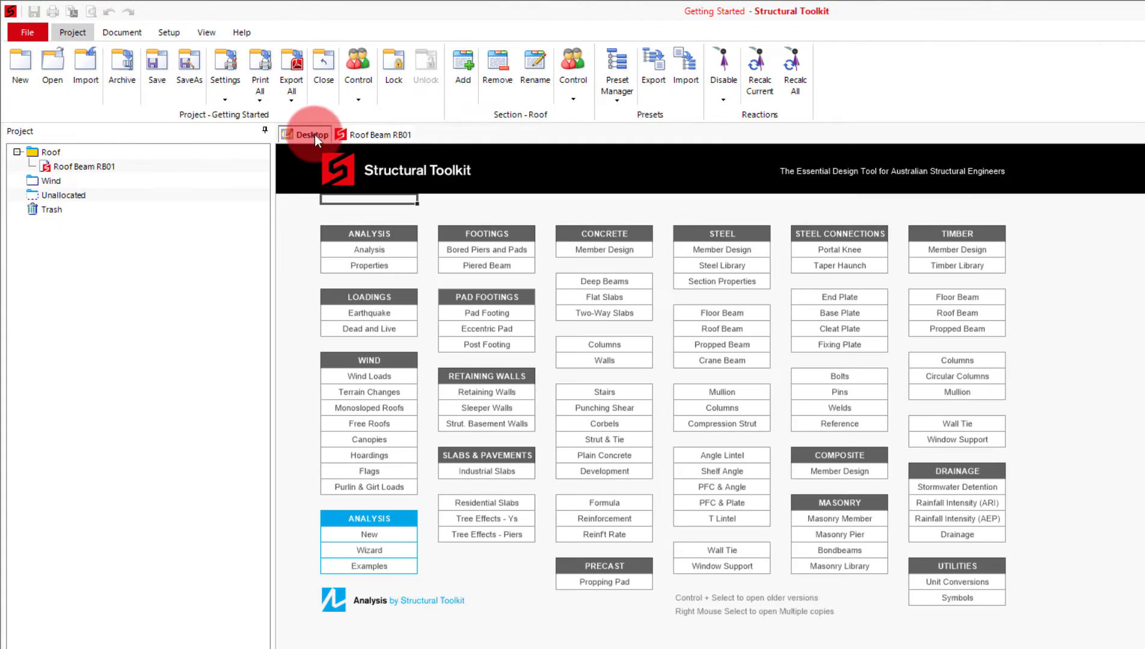
{"action": "left_click", "coordinate": [948, 313]}
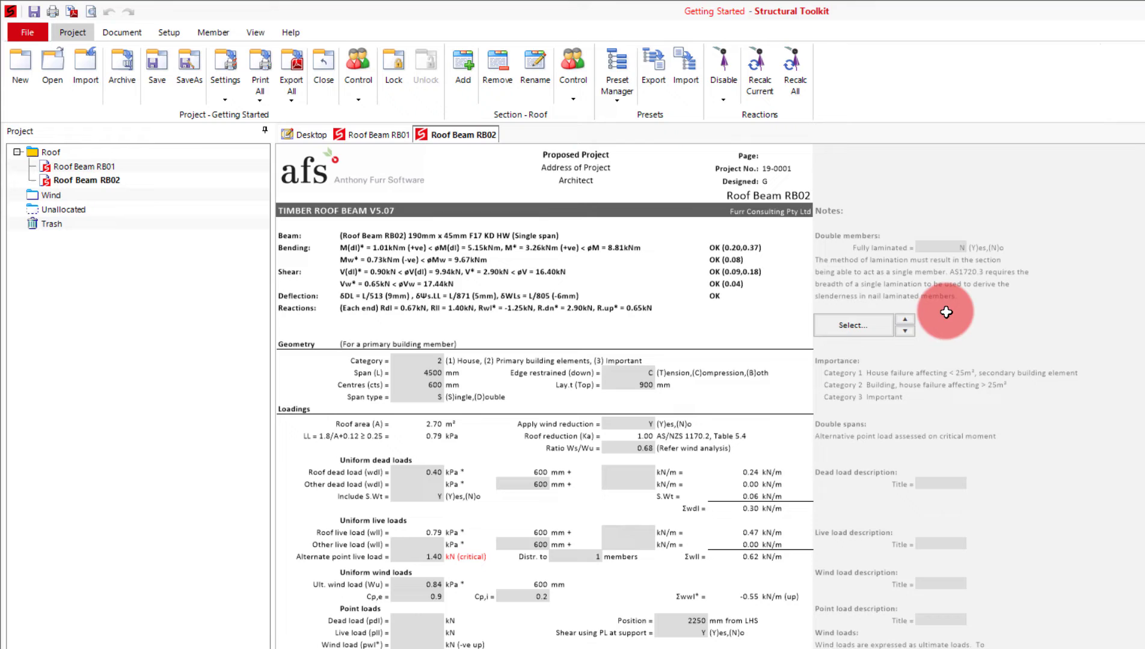
{"action": "left_click", "coordinate": [786, 442]}
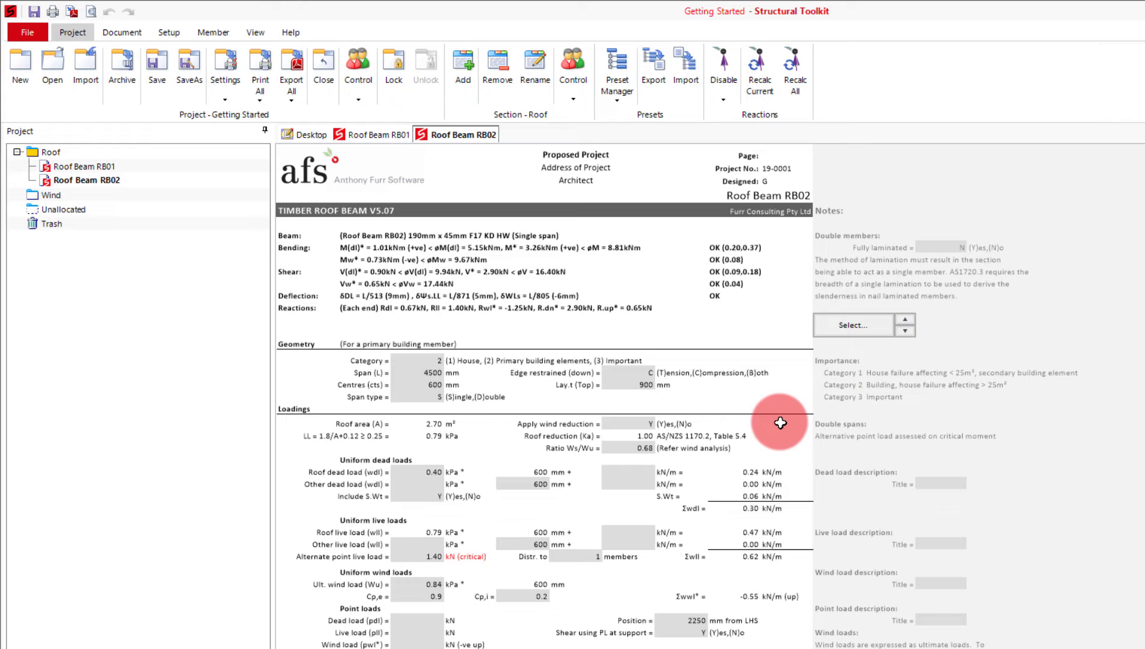
Make Wind the active section and create a Wind Loads document in it with the member name Wind Analysis WA01
{"action": "left_click", "coordinate": [37, 195]}
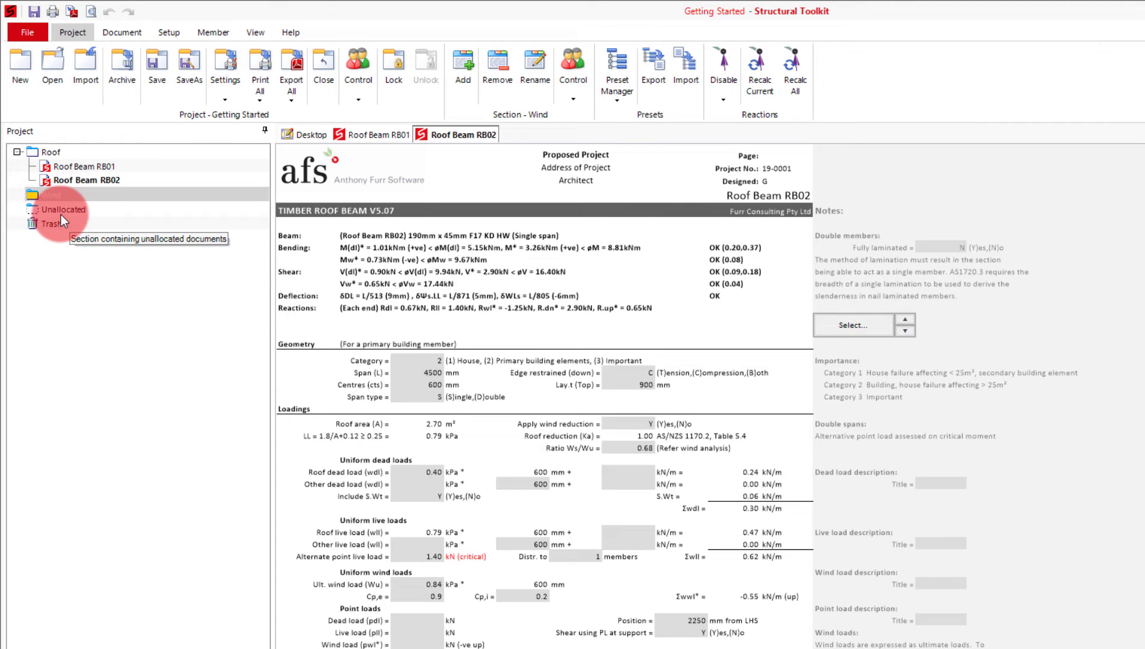
{"action": "left_click", "coordinate": [302, 134]}
{"action": "left_click", "coordinate": [367, 372]}
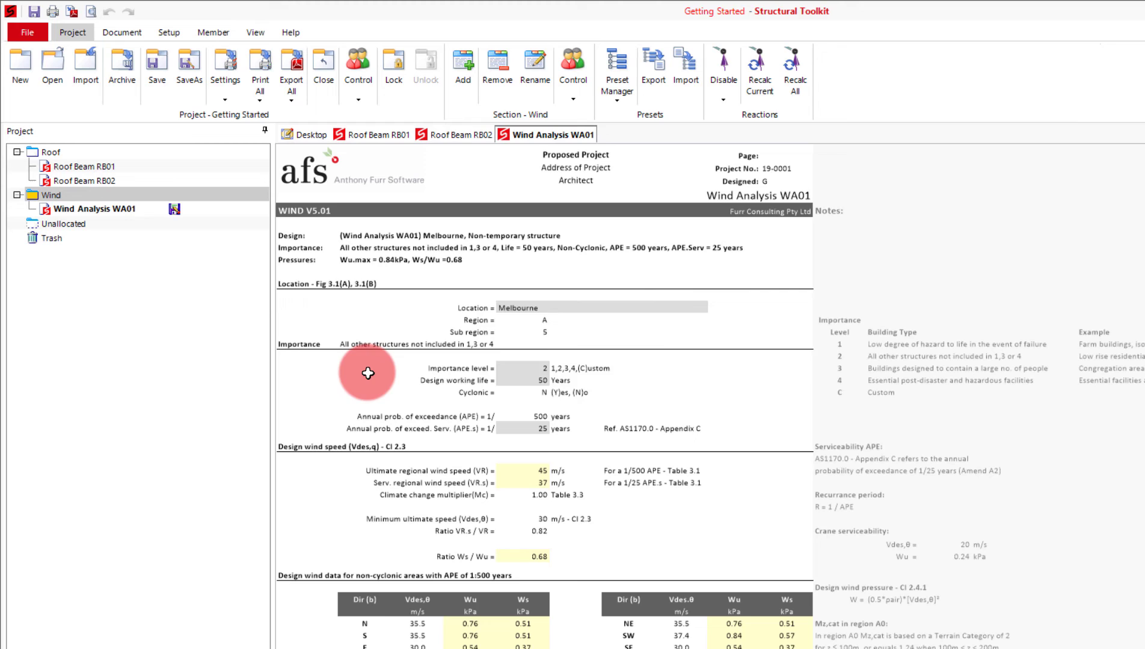
{"action": "left_click", "coordinate": [771, 442]}
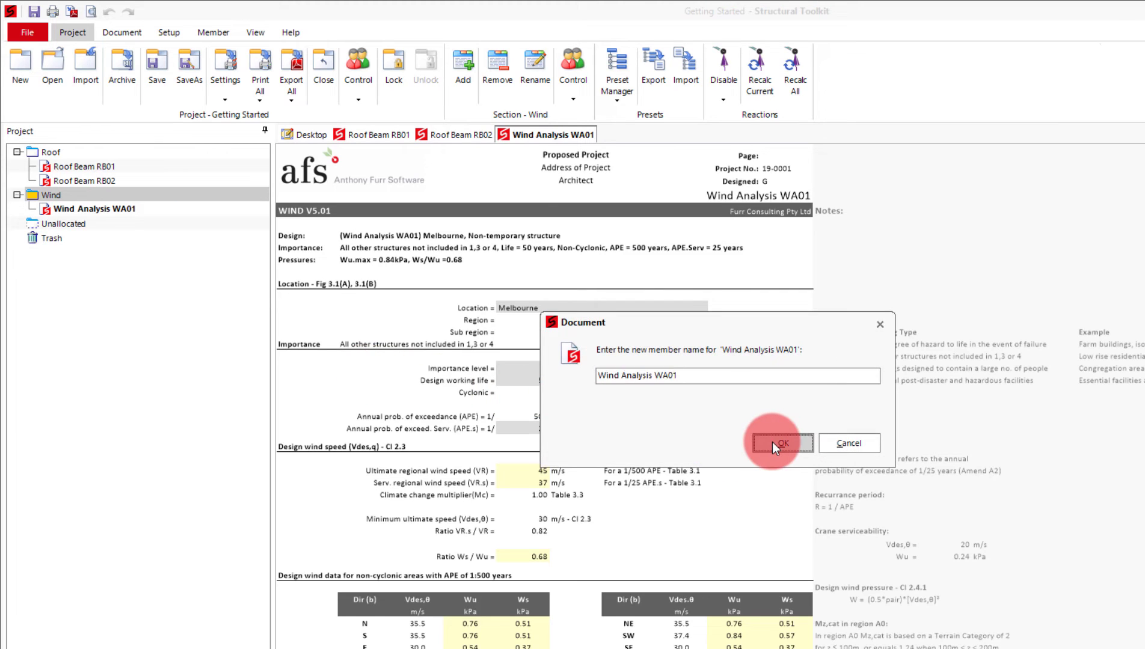
{"action": "left_click", "coordinate": [383, 101]}
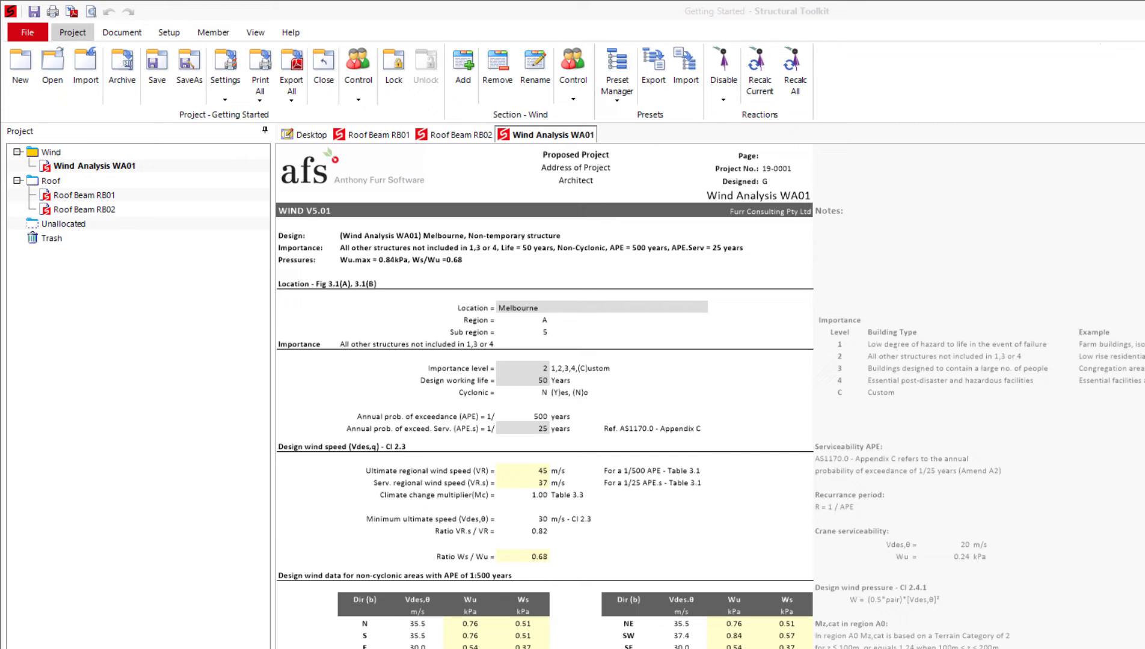
Set the interface colour theme to Dark in the program options and return to the Wind Analysis WA01 document
{"action": "left_click", "coordinate": [21, 35]}
{"action": "left_click", "coordinate": [85, 186]}
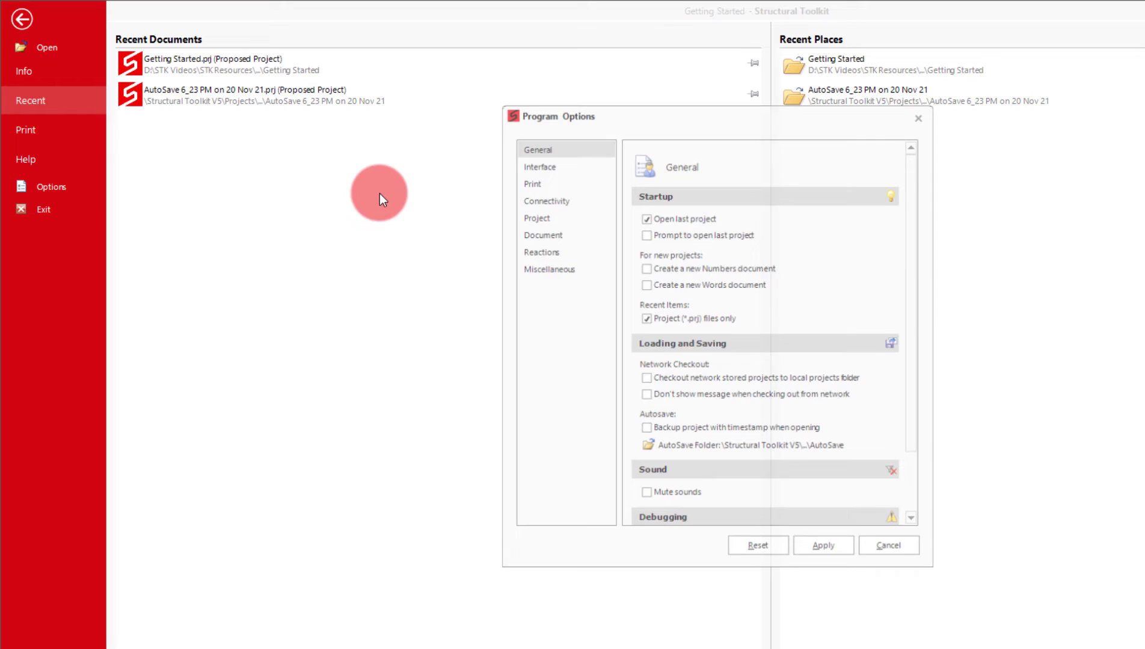
{"action": "left_click", "coordinate": [559, 168]}
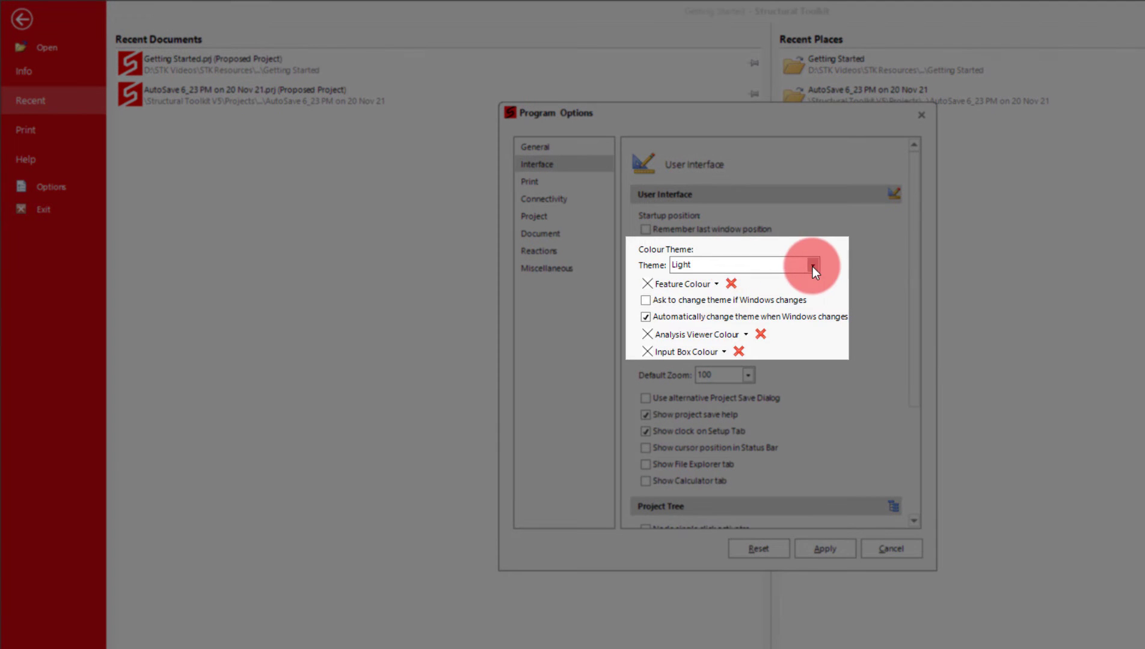
{"action": "left_click", "coordinate": [812, 265]}
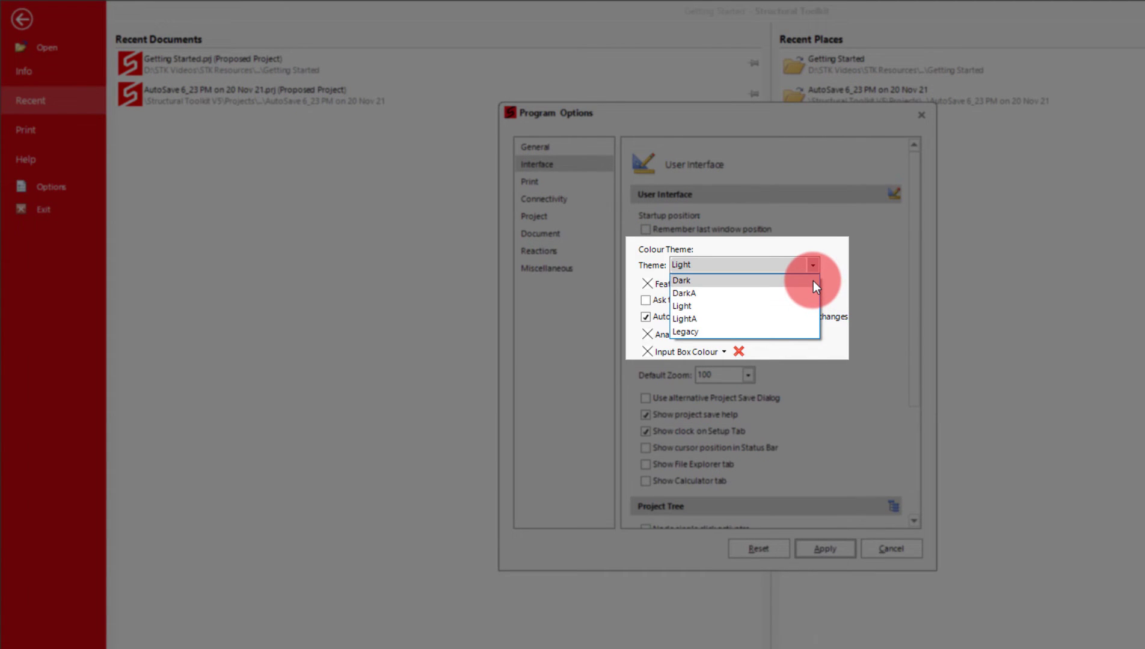
{"action": "left_click", "coordinate": [813, 281]}
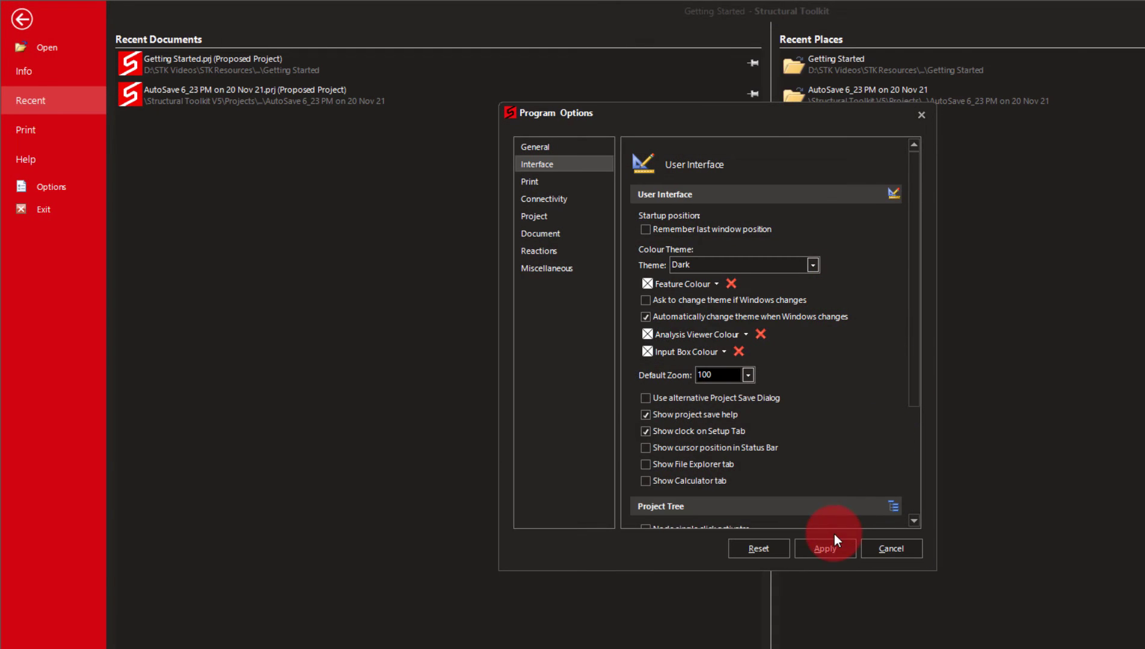
{"action": "left_click", "coordinate": [831, 548]}
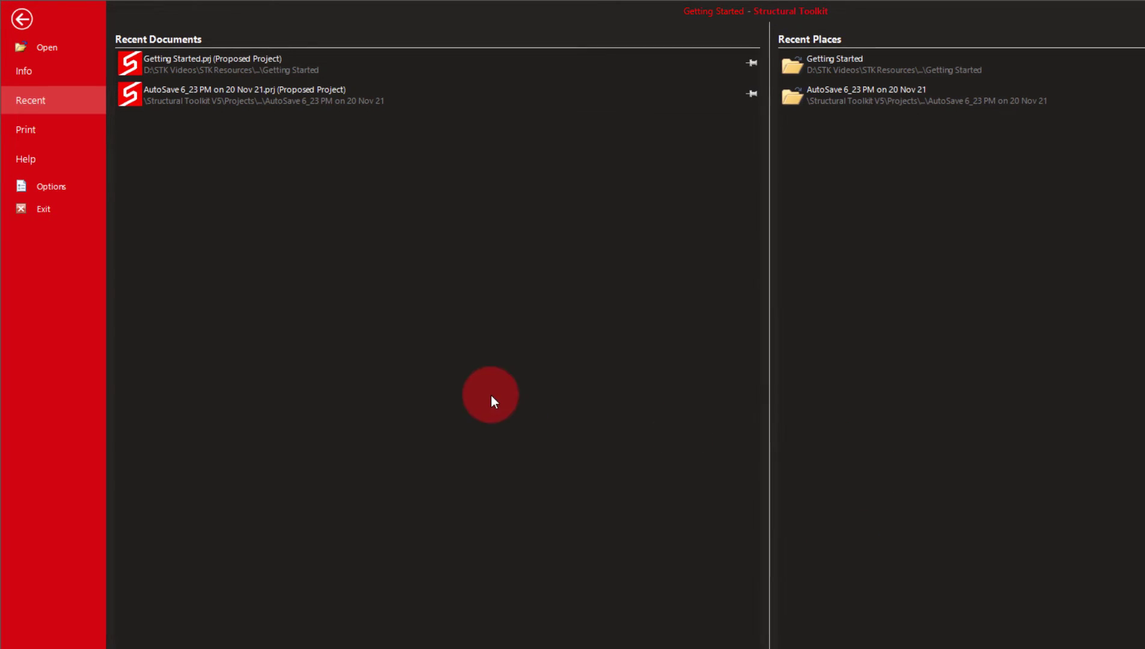
{"action": "key", "text": "Escape"}
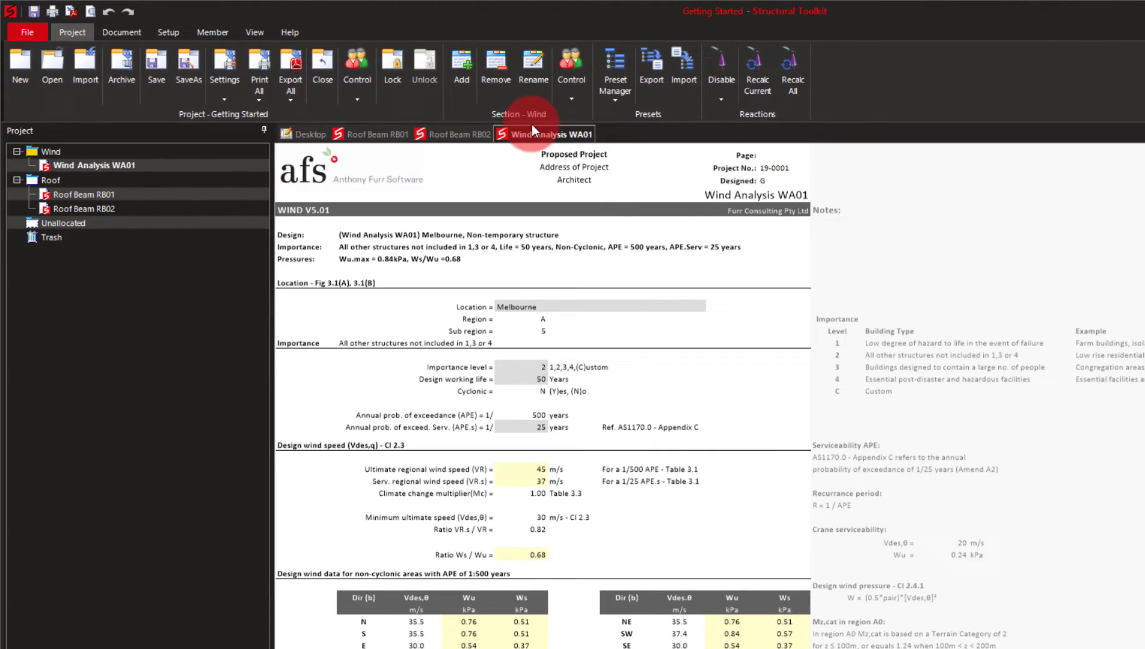
Set the interface feature colour to blue in the program options and apply it
{"action": "left_click", "coordinate": [33, 28]}
{"action": "left_click", "coordinate": [51, 186]}
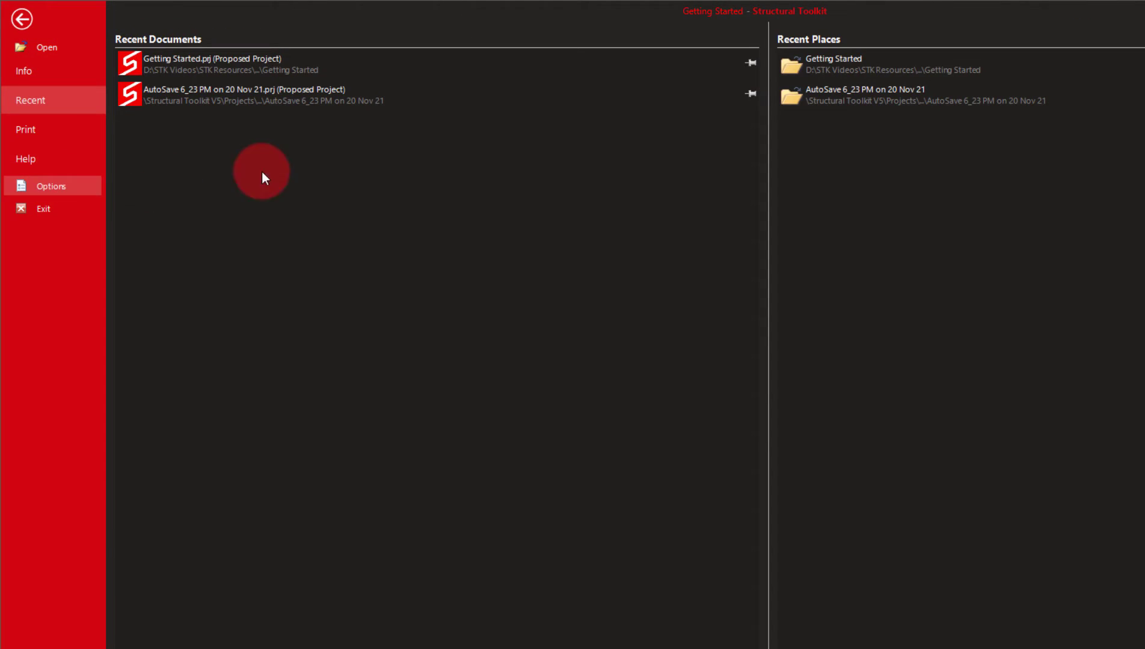
{"action": "left_click", "coordinate": [535, 164]}
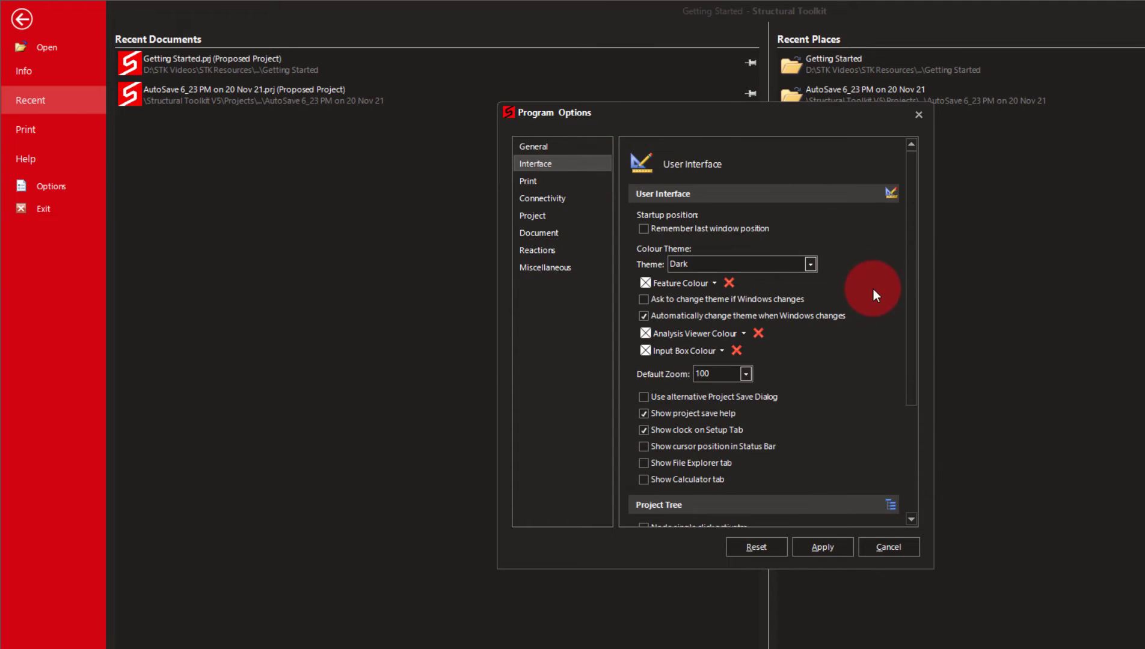
{"action": "left_click", "coordinate": [714, 286]}
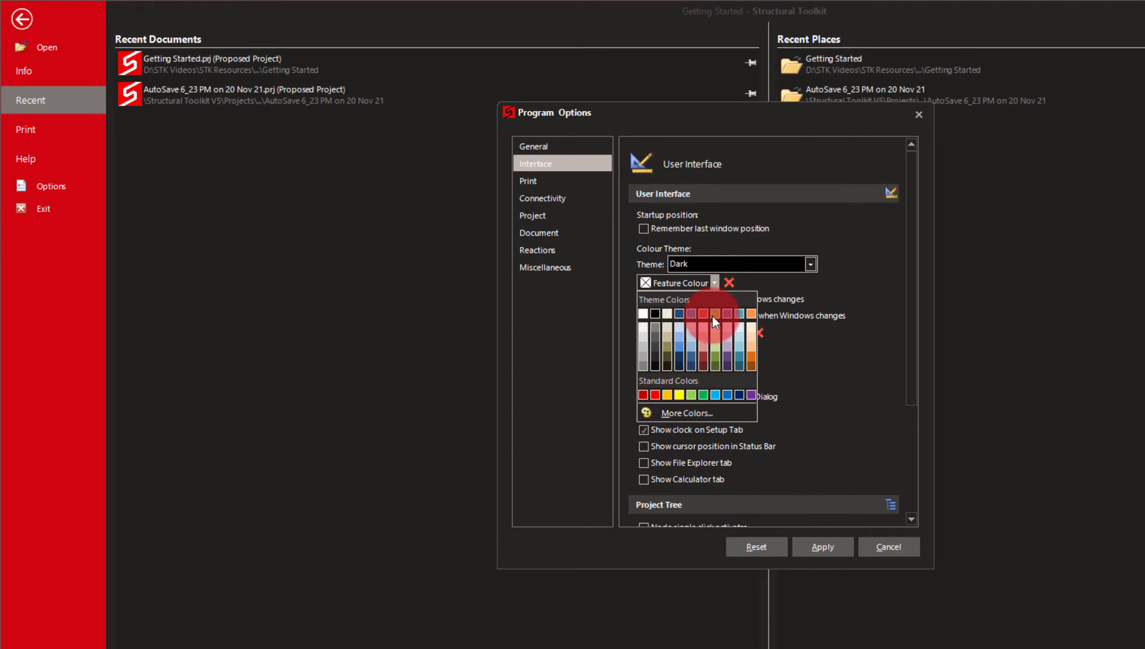
{"action": "left_click", "coordinate": [690, 313]}
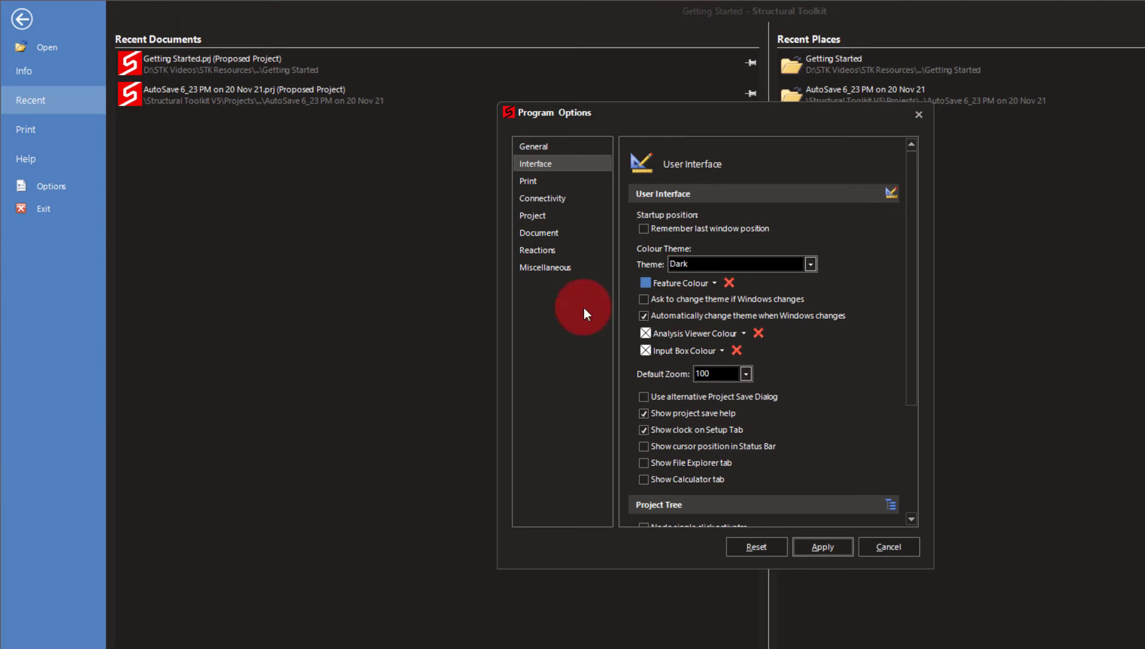
{"action": "left_click", "coordinate": [822, 547]}
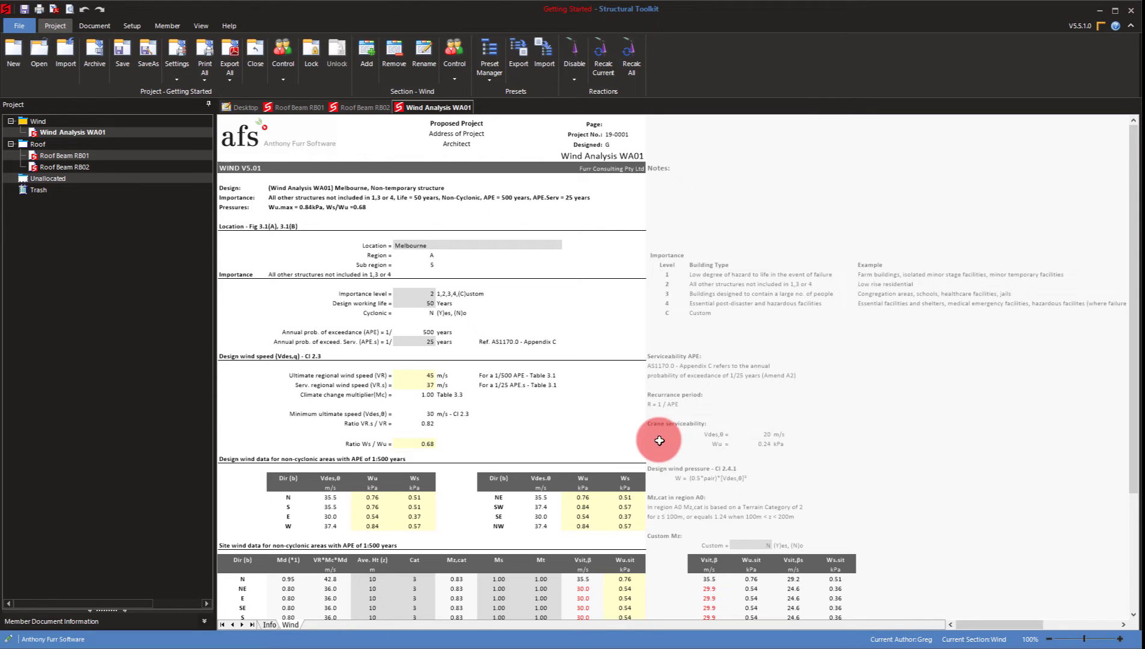
Set the interface theme back to Light, clear the custom feature colour, and apply the program options
{"action": "left_click", "coordinate": [18, 26]}
{"action": "left_click", "coordinate": [35, 151]}
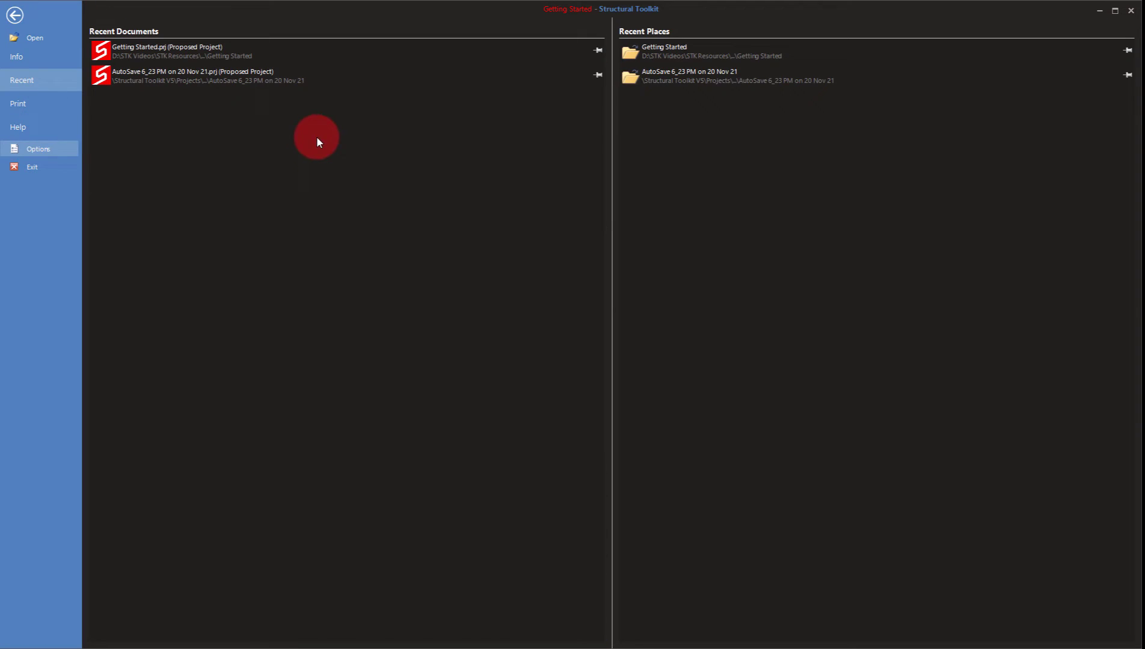
{"action": "left_click", "coordinate": [437, 127]}
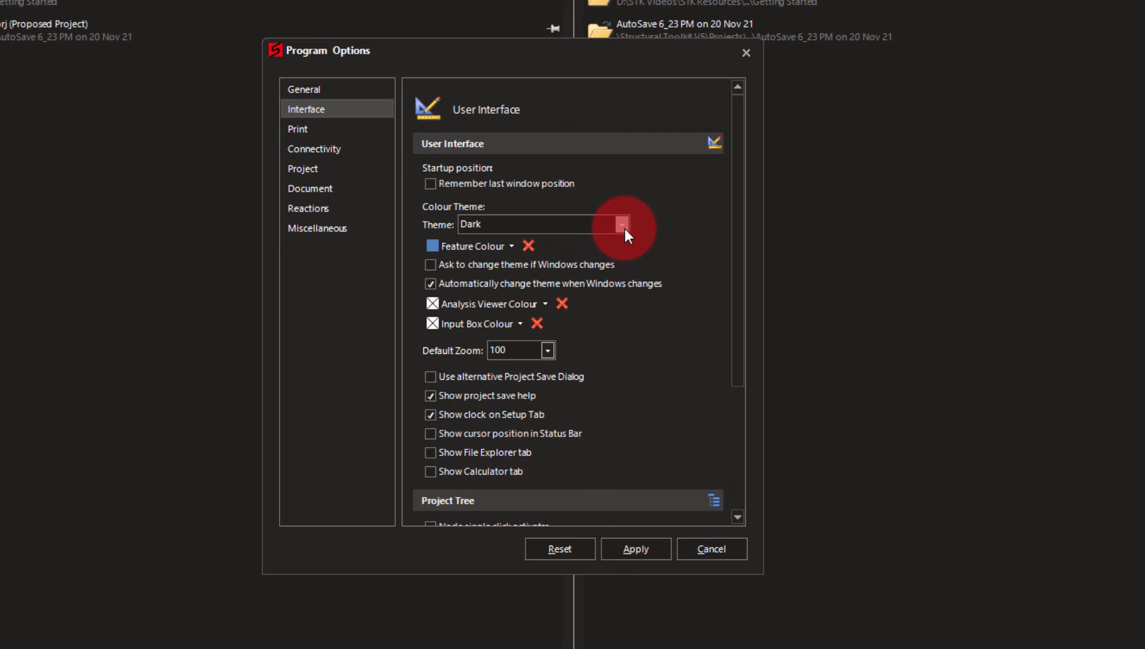
{"action": "left_click", "coordinate": [624, 228]}
{"action": "left_click", "coordinate": [609, 266]}
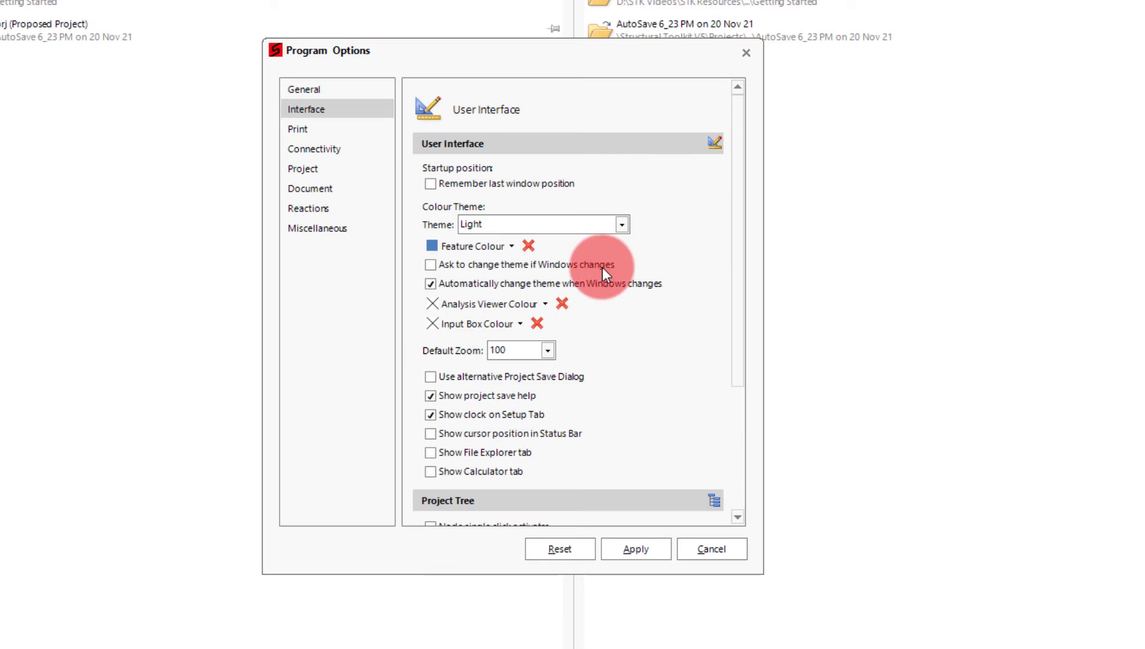
{"action": "left_click", "coordinate": [528, 245]}
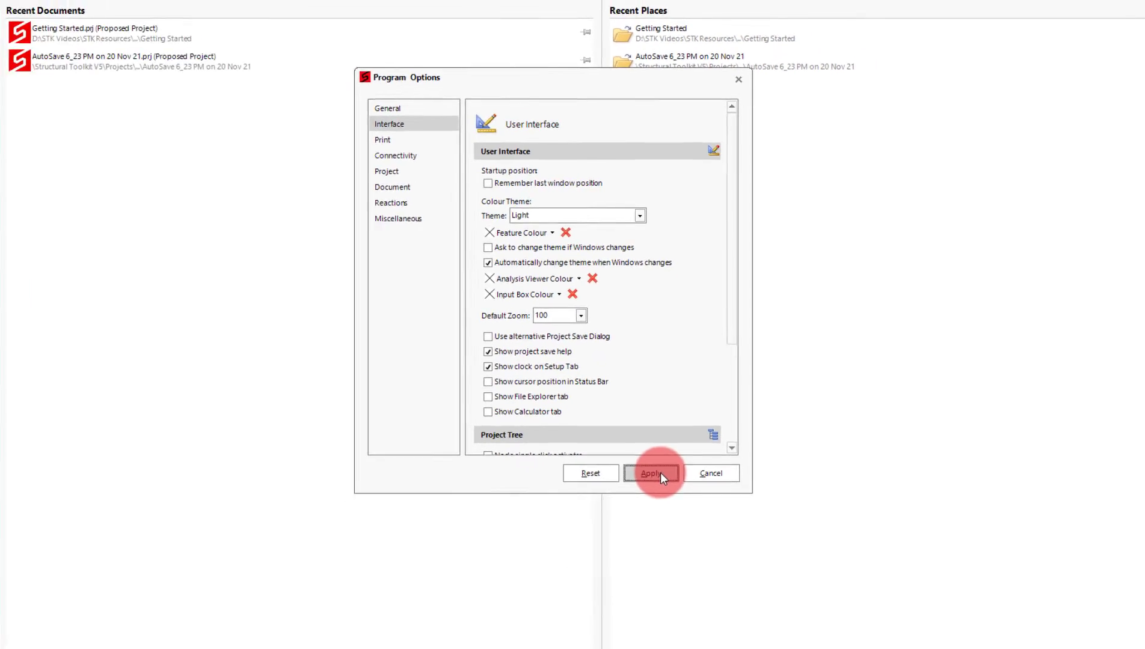
{"action": "left_click", "coordinate": [637, 549]}
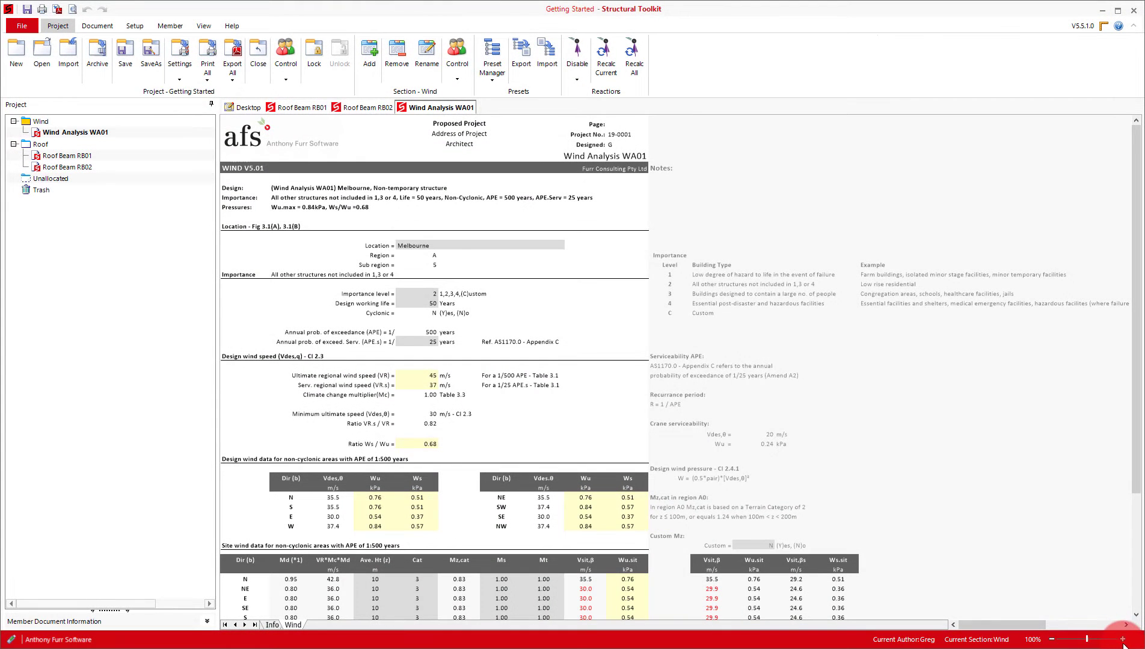
Try the document zoom at 125% and view Wind Analysis WA01 in the right pane beside Roof Beam RB02
{"action": "left_click", "coordinate": [1122, 640]}
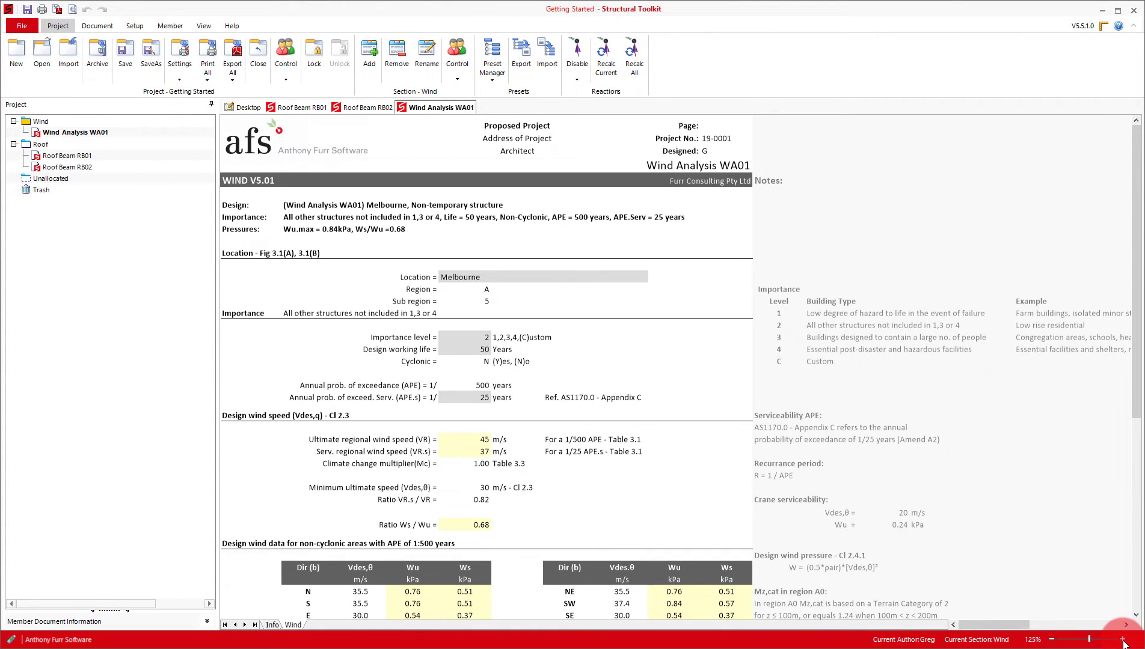
{"action": "left_click", "coordinate": [1051, 639]}
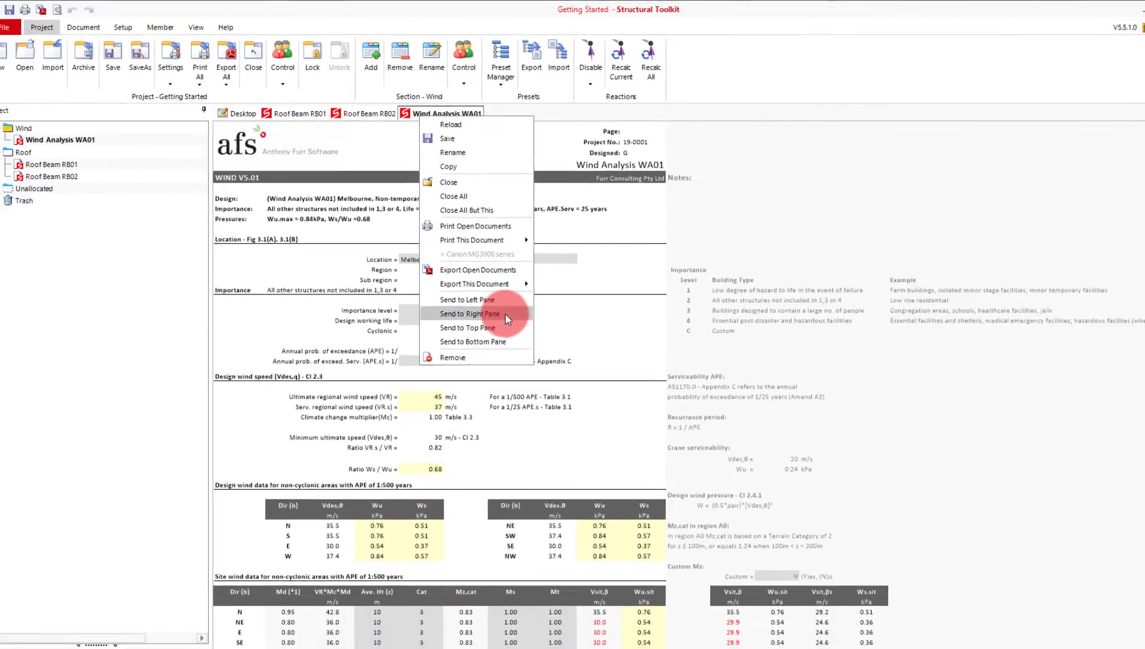
{"action": "left_click", "coordinate": [601, 508]}
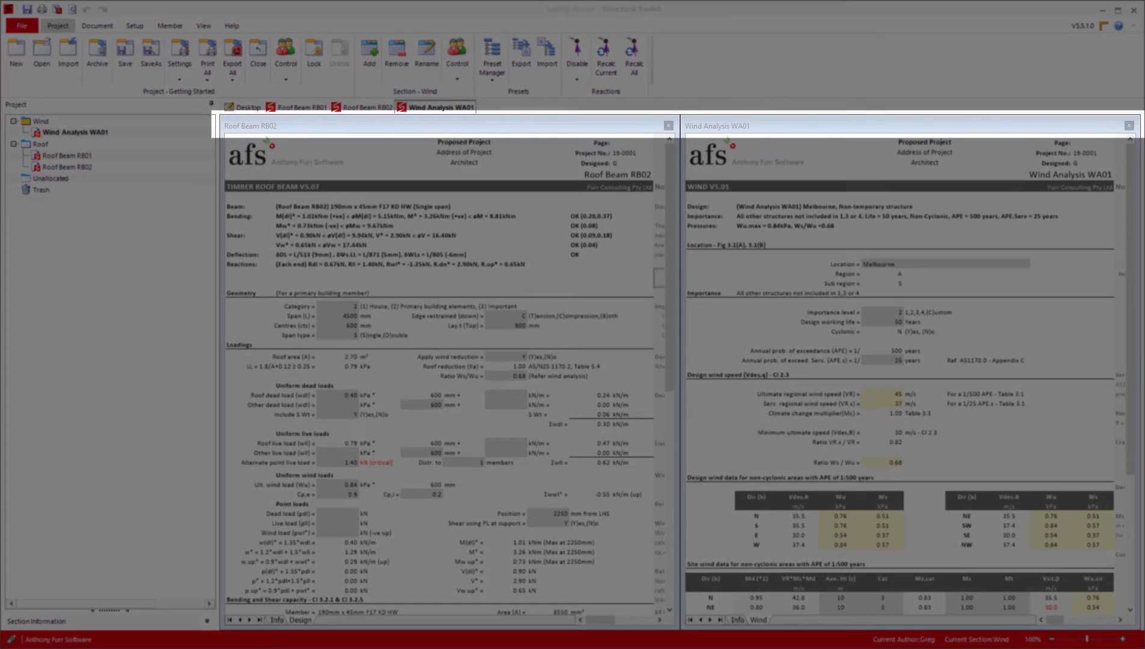
{"action": "left_click", "coordinate": [720, 126]}
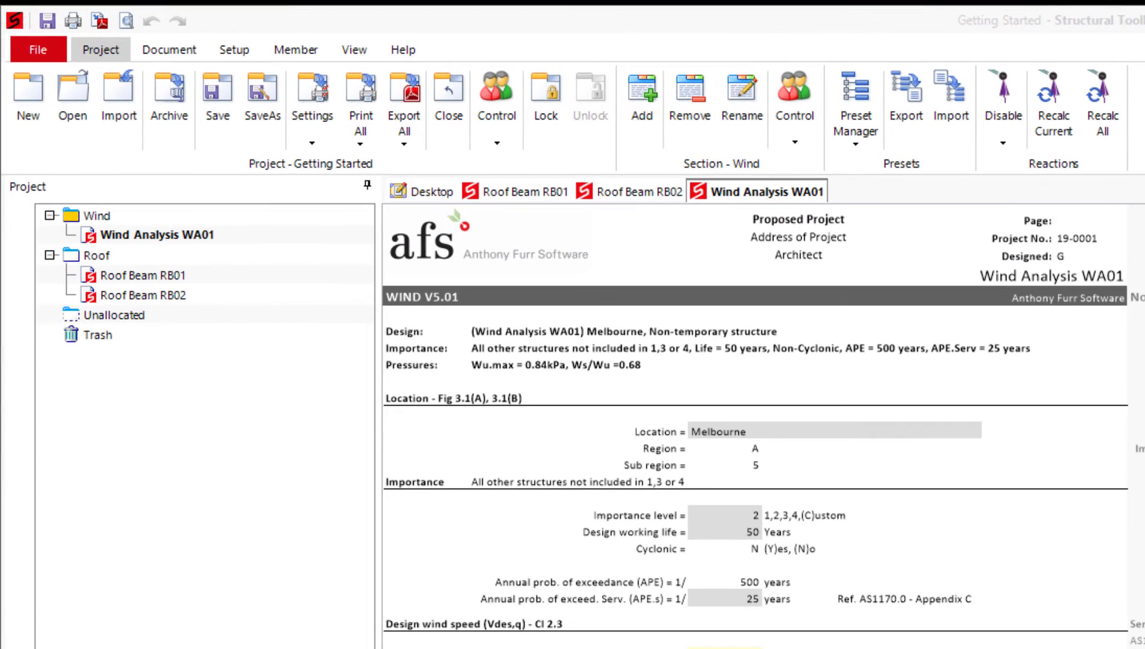
Examine the project's active printer selection and leave it without applying a change
{"action": "left_click", "coordinate": [323, 144]}
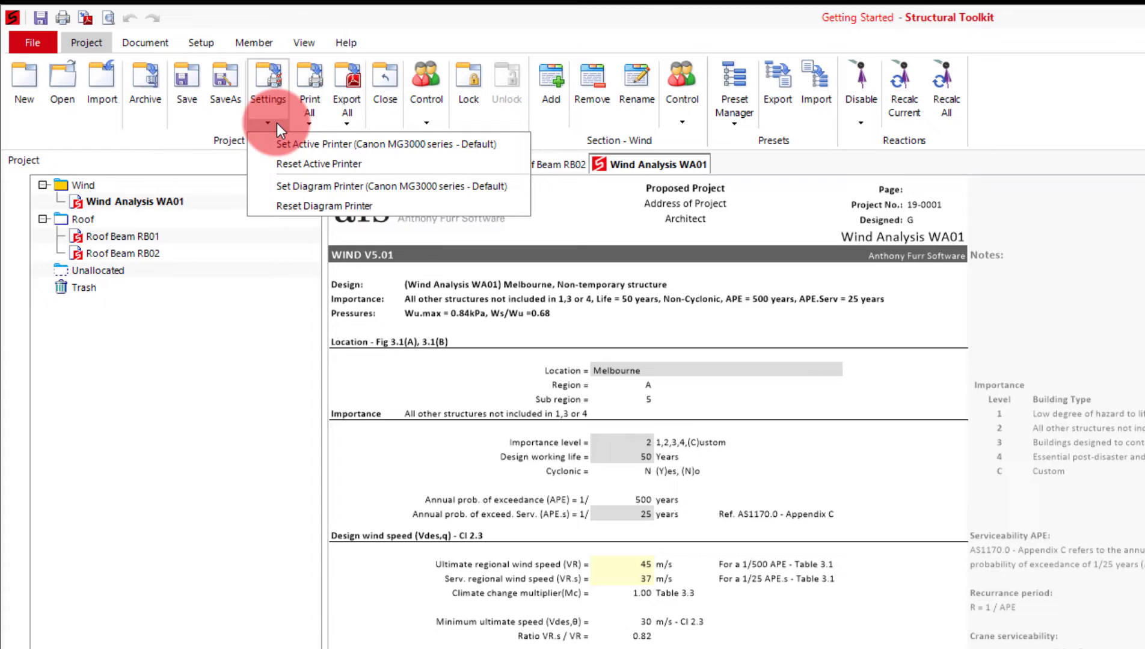
{"action": "left_click", "coordinate": [288, 157]}
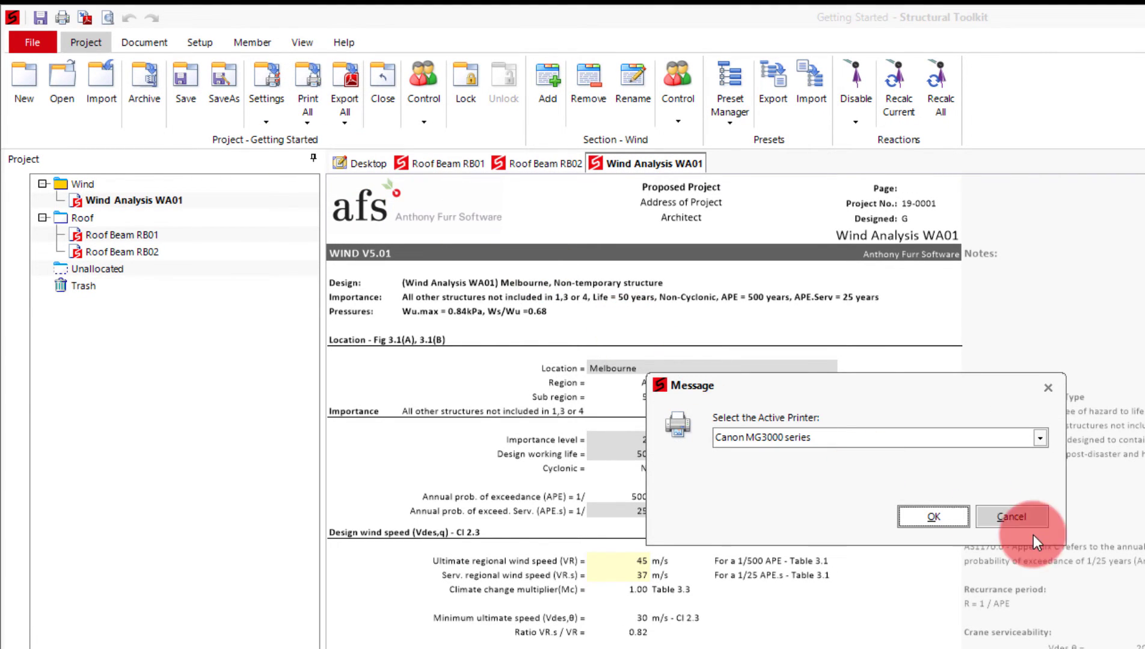
{"action": "left_click", "coordinate": [1032, 520]}
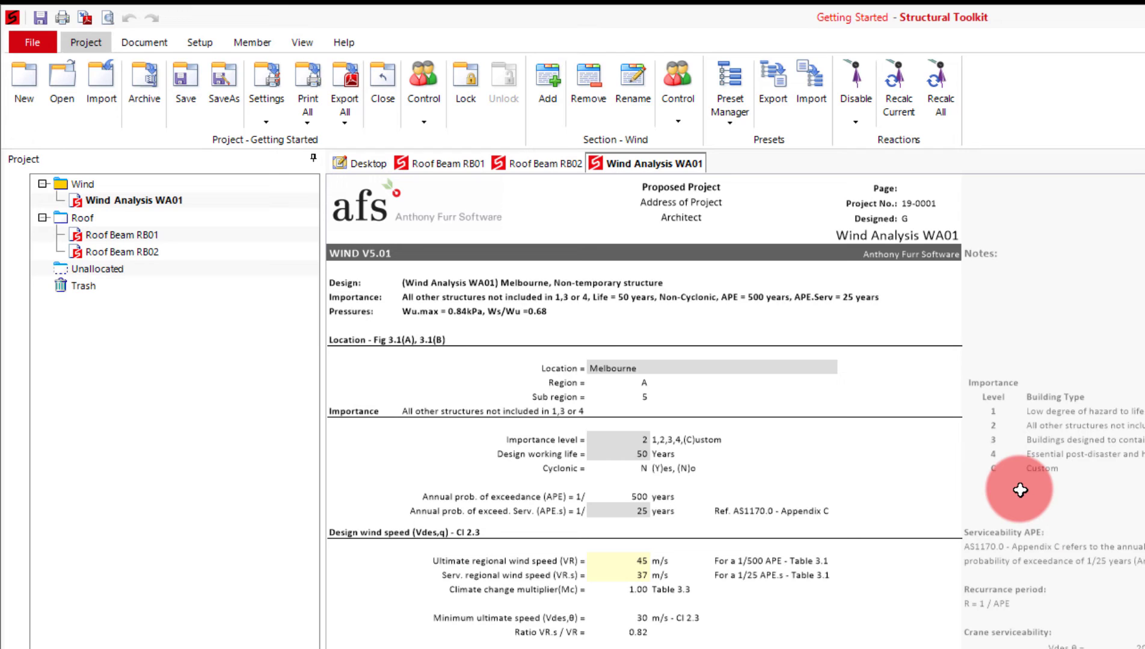
Examine the print and export options available for the Wind Analysis WA01 document
{"action": "right_click", "coordinate": [633, 168]}
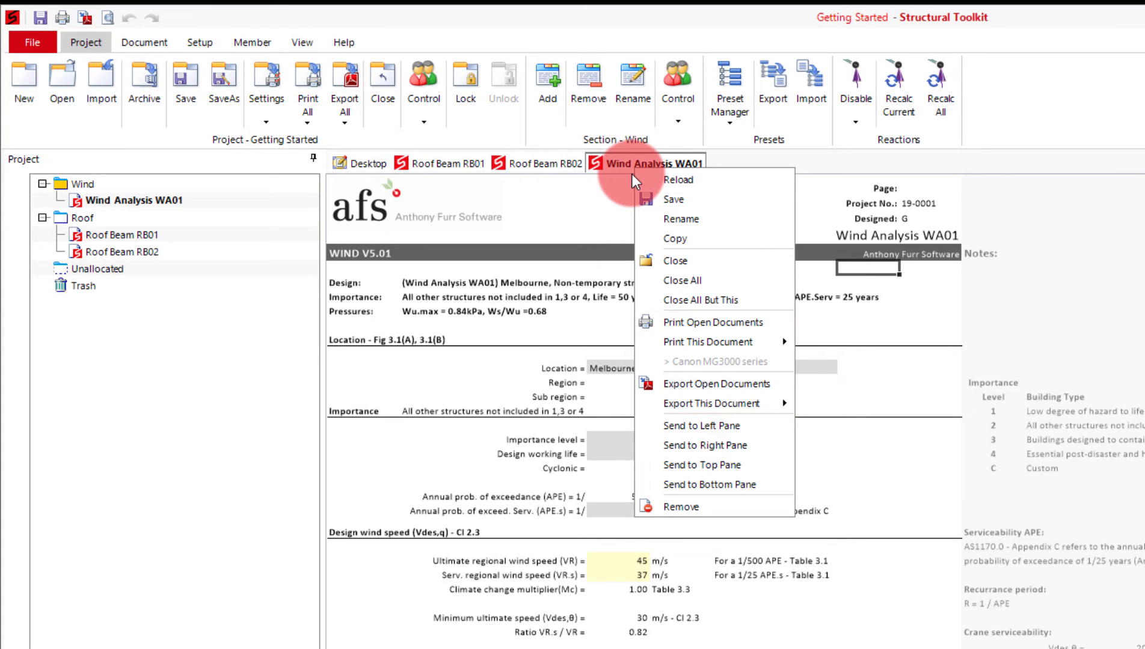
{"action": "left_click", "coordinate": [145, 44]}
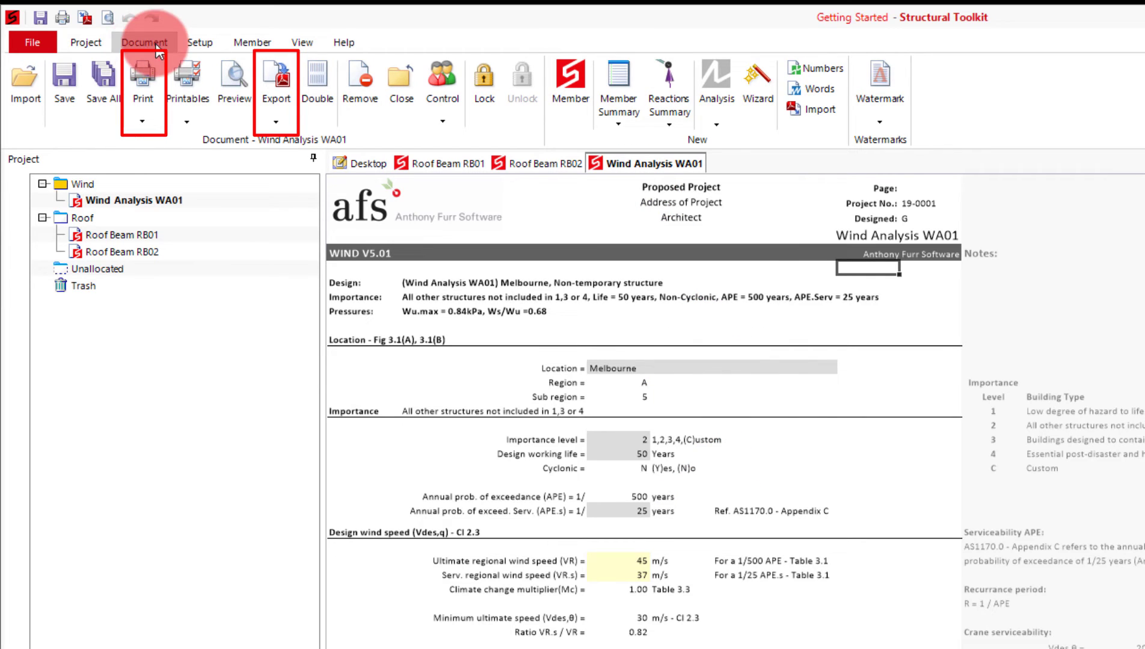
{"action": "left_click", "coordinate": [84, 45]}
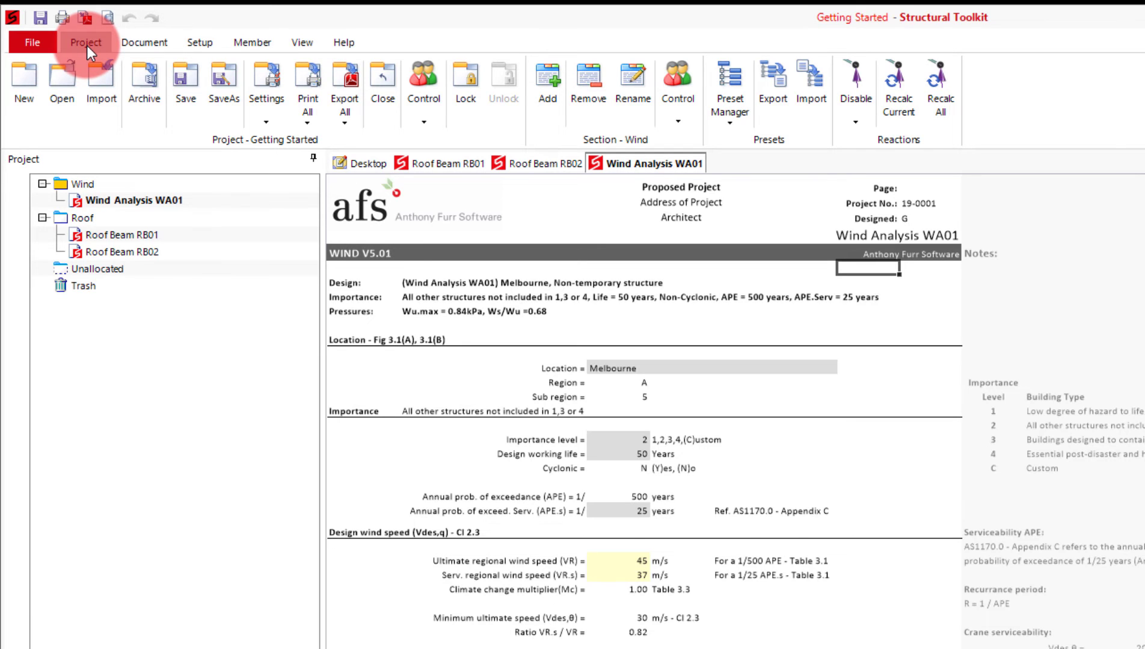
Create a steel Member Design document in the Wind section with the member name Steel Member M01
{"action": "left_click", "coordinate": [360, 163]}
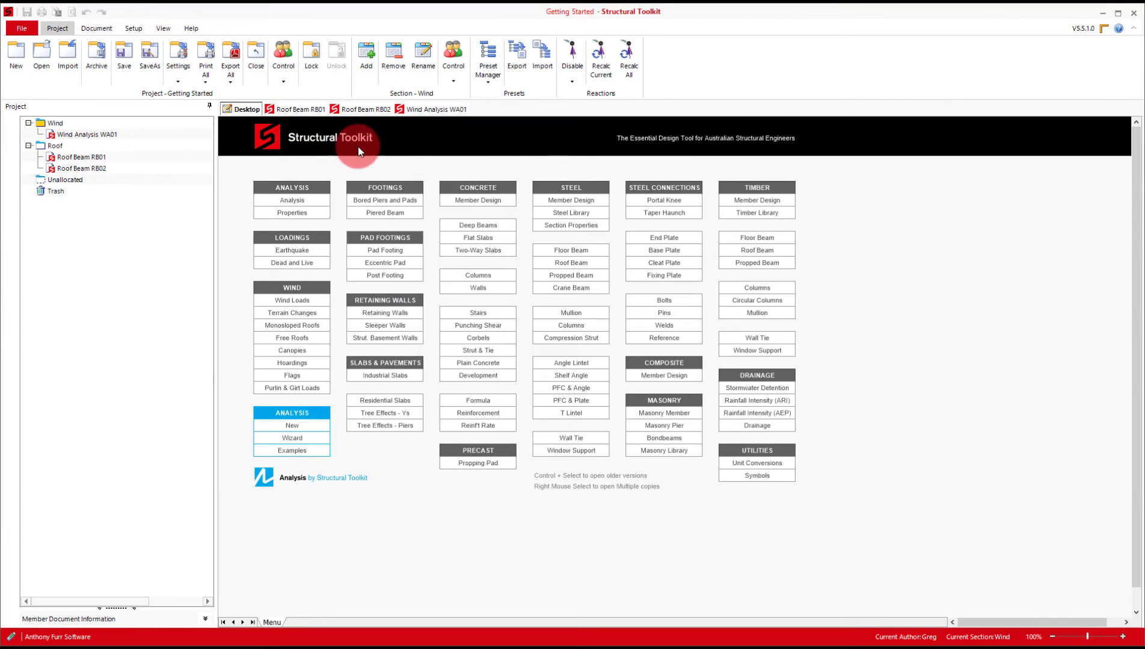
{"action": "left_click", "coordinate": [571, 201]}
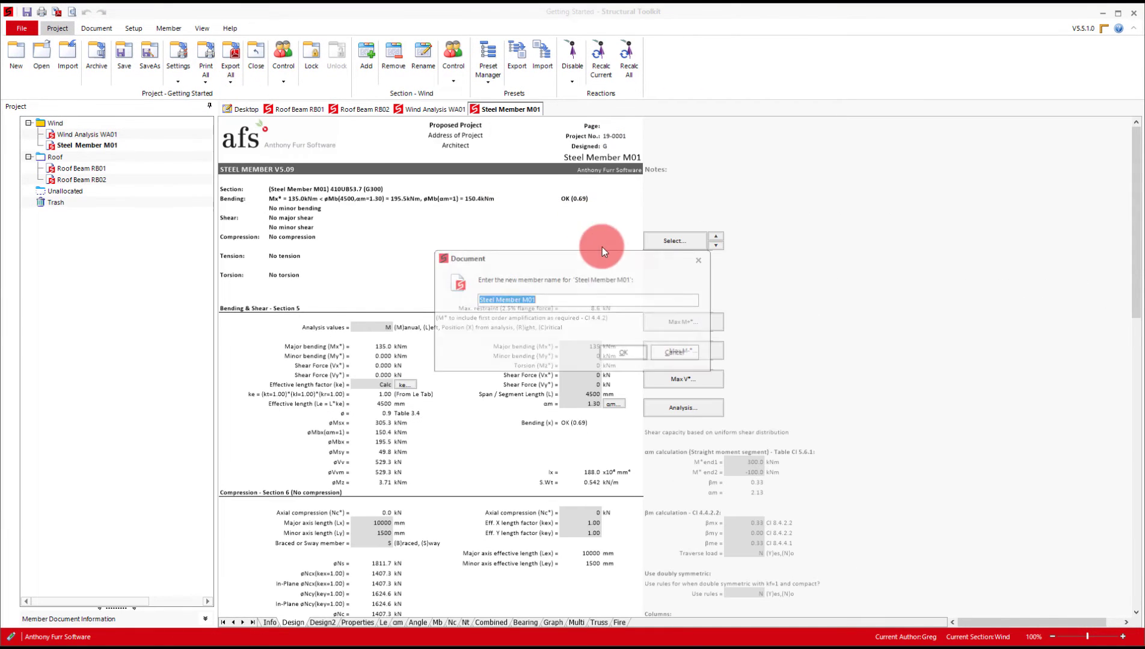
{"action": "left_click", "coordinate": [633, 354]}
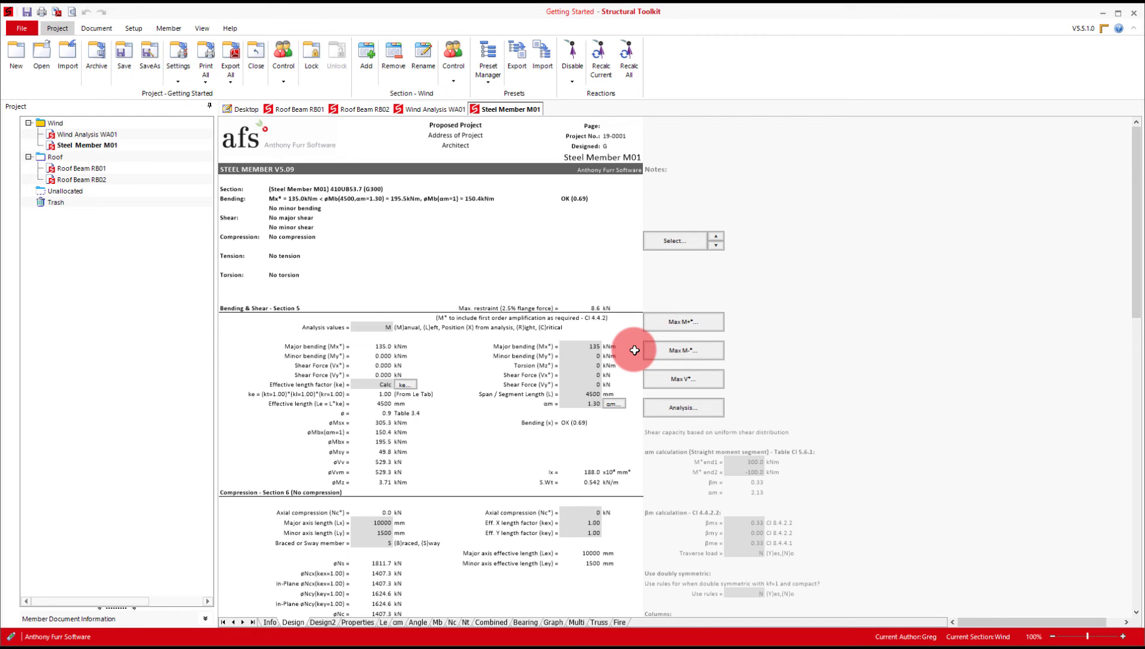
Configure the printables for the Steel Member M01 document
{"action": "left_click", "coordinate": [111, 30]}
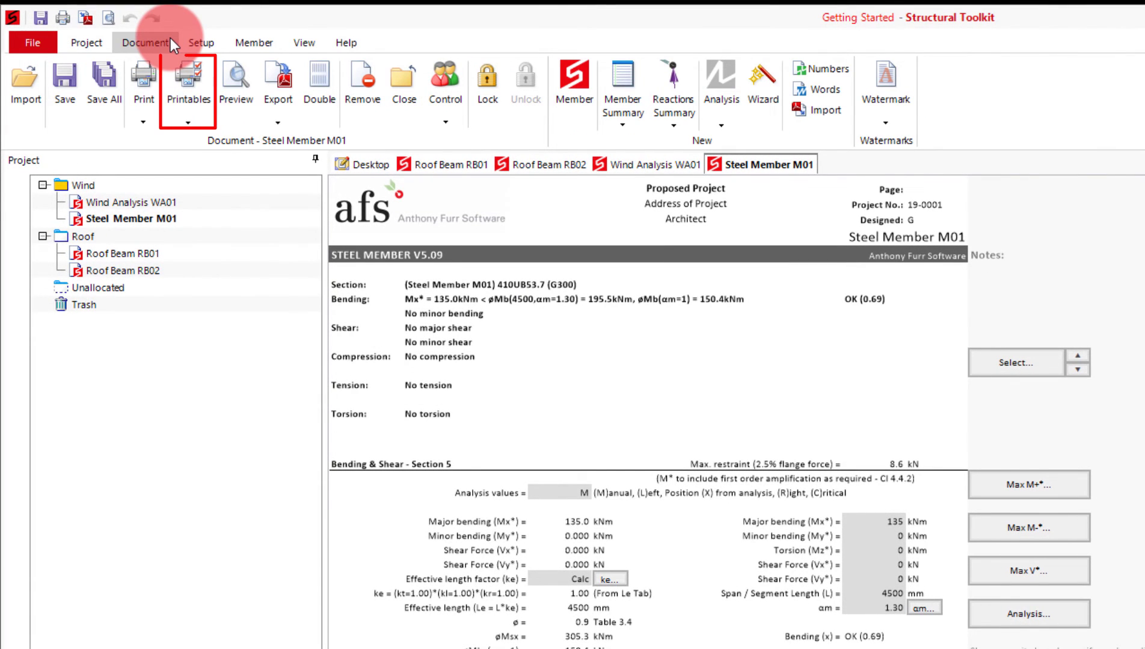
{"action": "left_click", "coordinate": [205, 82]}
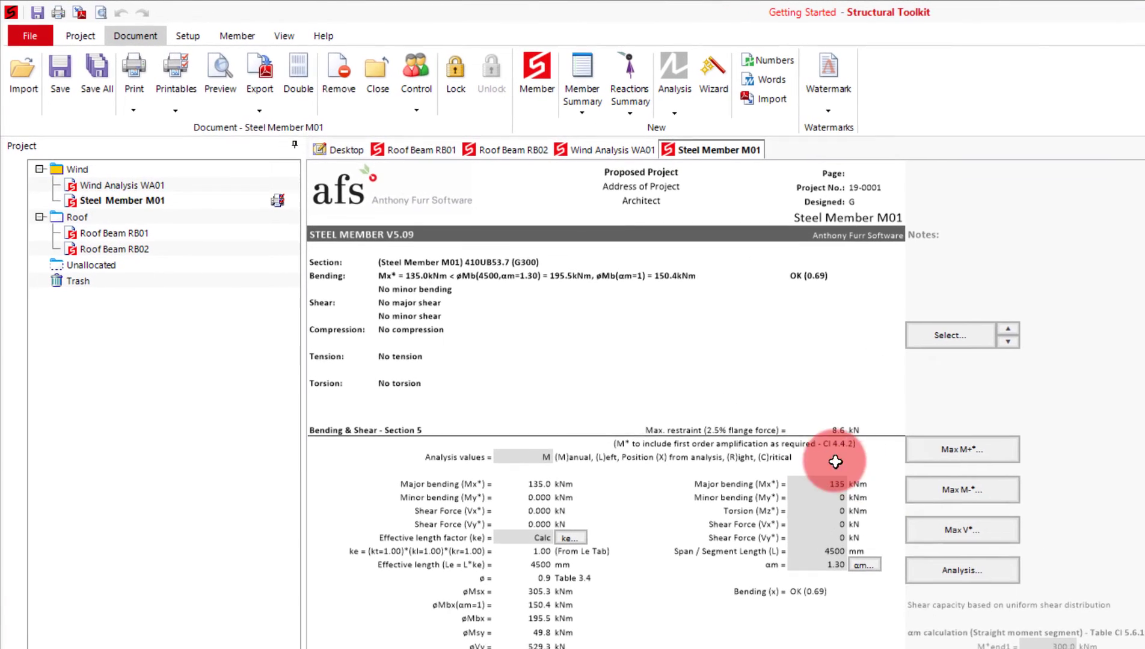
Review the Apply to Same option for Steel Member M01's printables and dismiss it without applying
{"action": "left_click", "coordinate": [180, 110]}
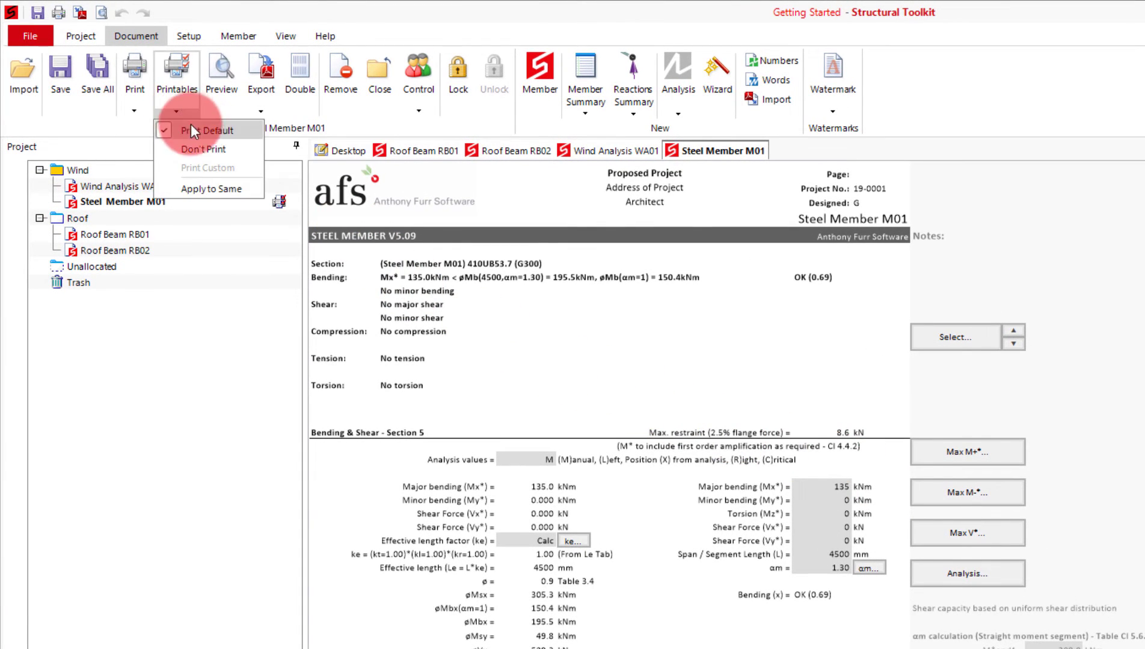
{"action": "left_click", "coordinate": [208, 185]}
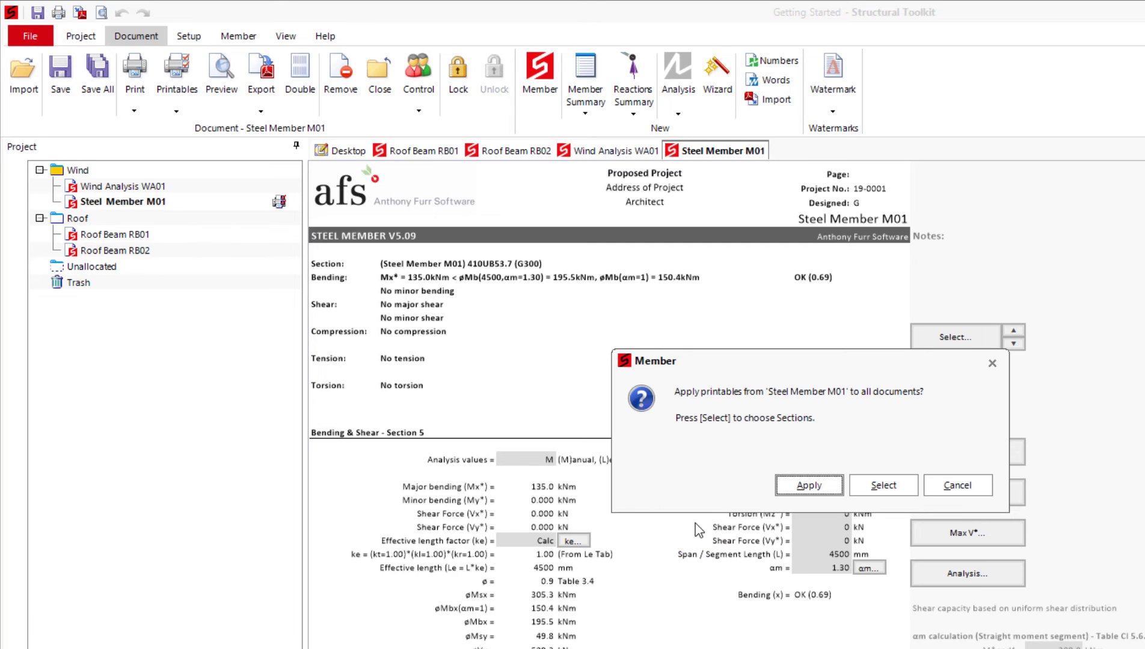
{"action": "left_click", "coordinate": [992, 364]}
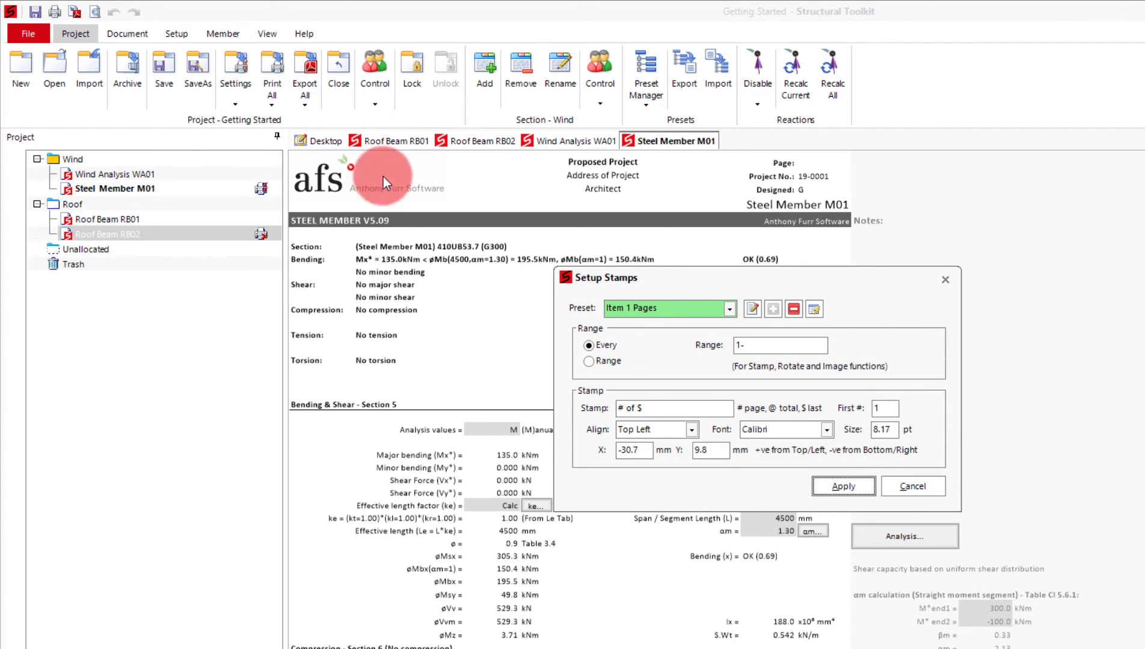
Review the available page-number stamp presets in Setup Stamps and close the setup
{"action": "left_click", "coordinate": [729, 309]}
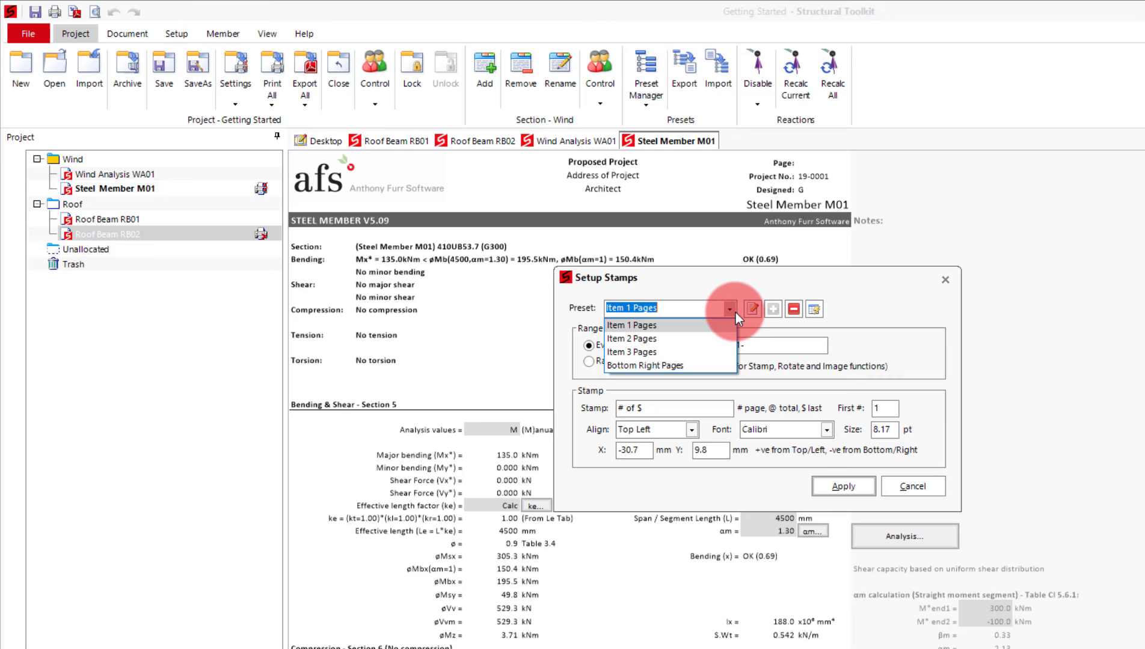
{"action": "left_click", "coordinate": [735, 312]}
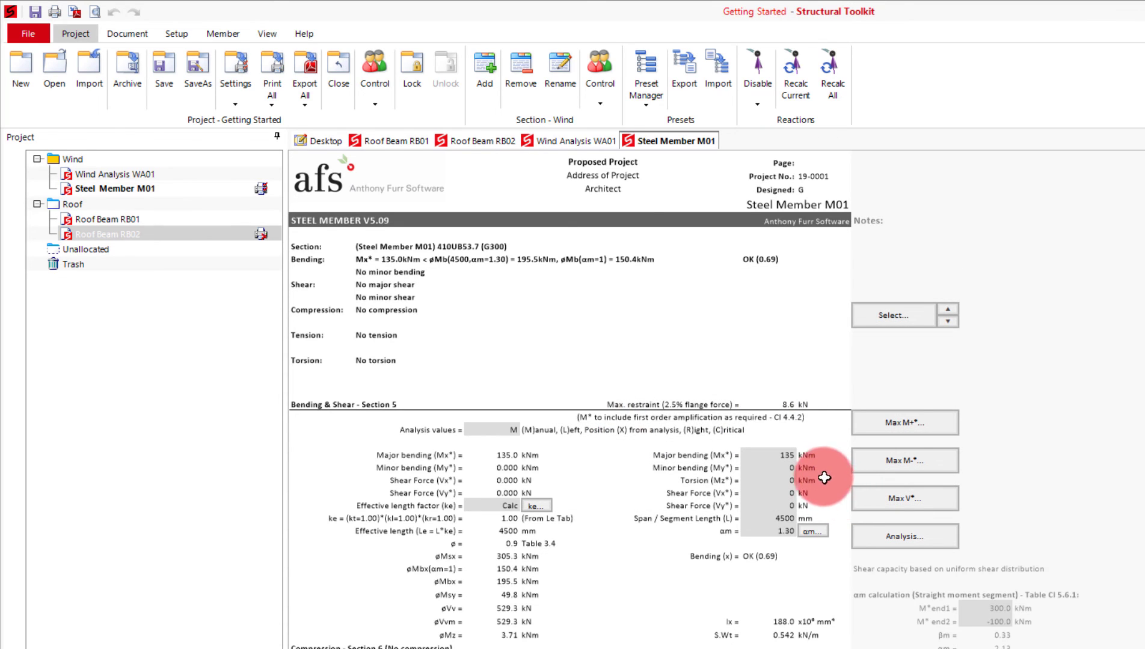
Export all printable documents of the Printing project to Printing.pdf and look through the stamped PDF to its last page
{"action": "left_click", "coordinate": [310, 103]}
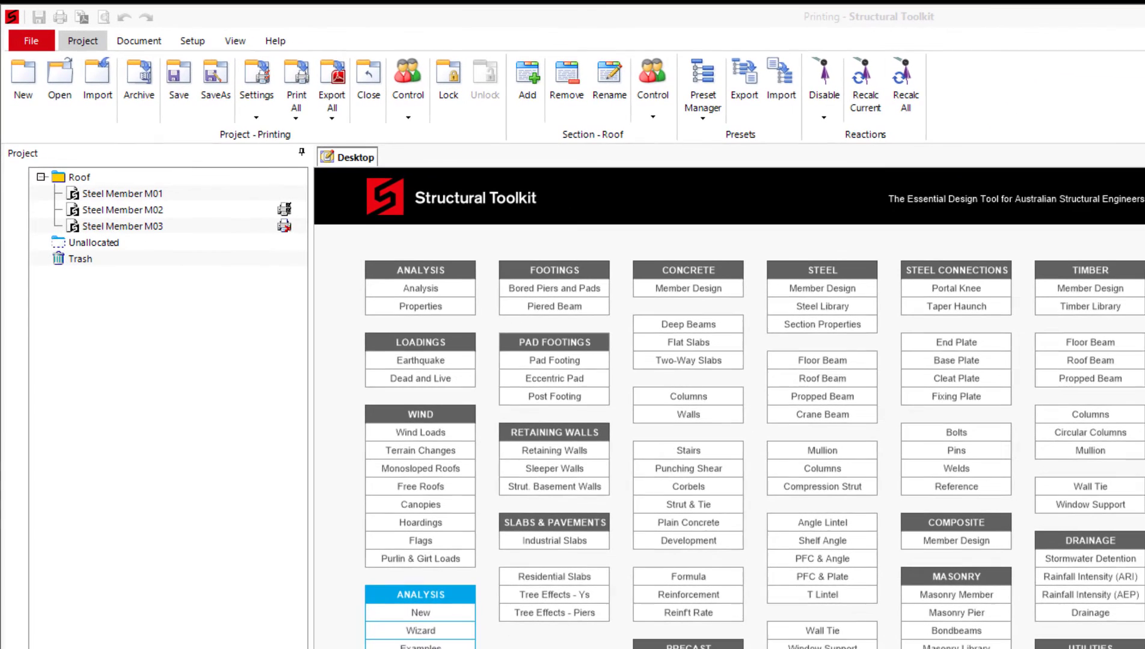
{"action": "left_click", "coordinate": [337, 83]}
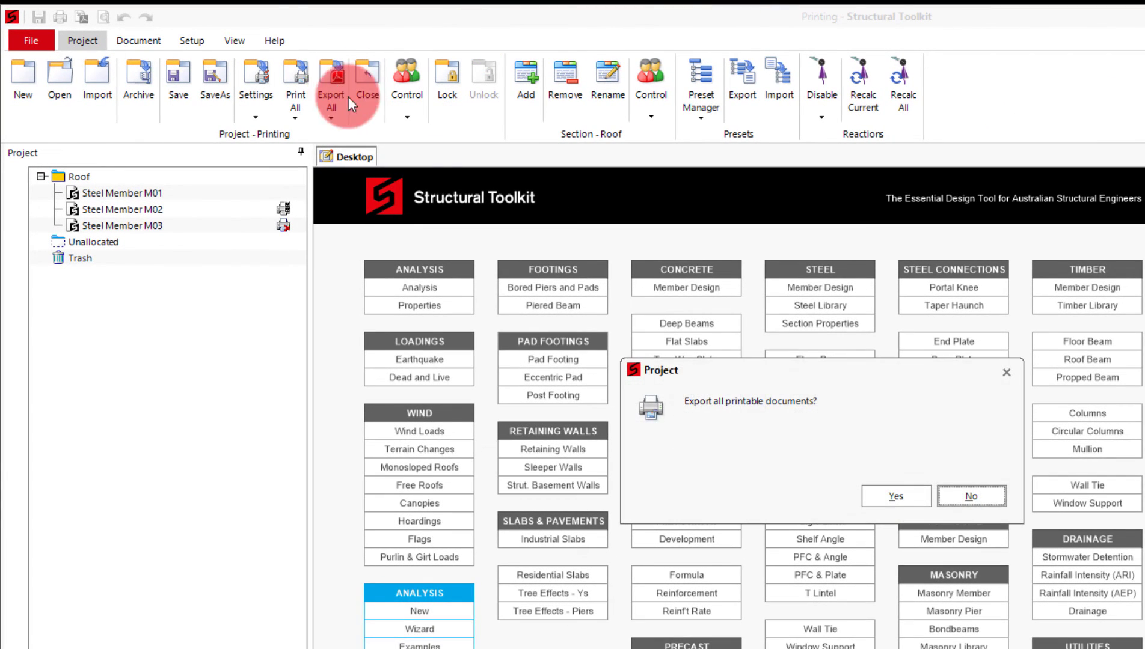
{"action": "left_click", "coordinate": [896, 498]}
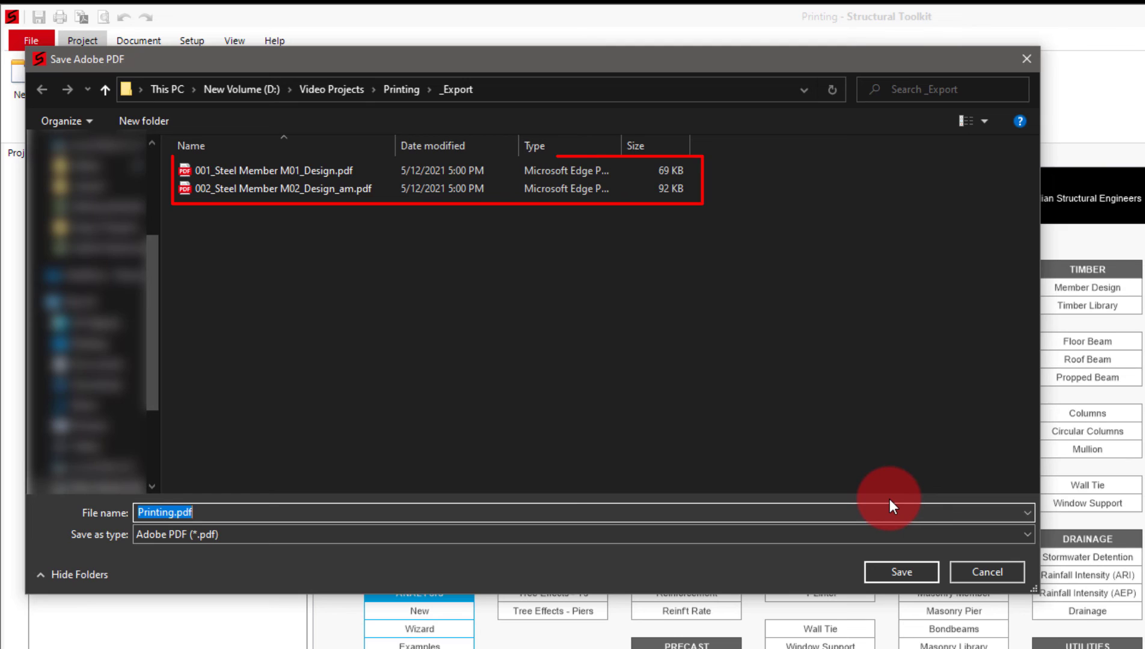
{"action": "left_click", "coordinate": [886, 570]}
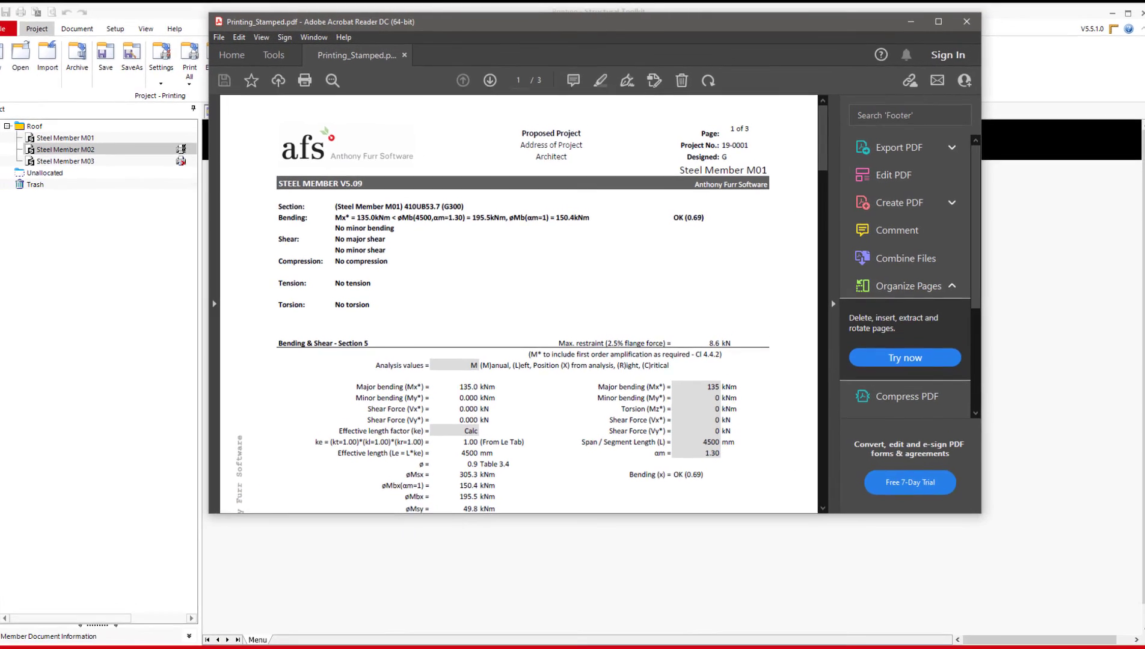
{"action": "left_click", "coordinate": [831, 130]}
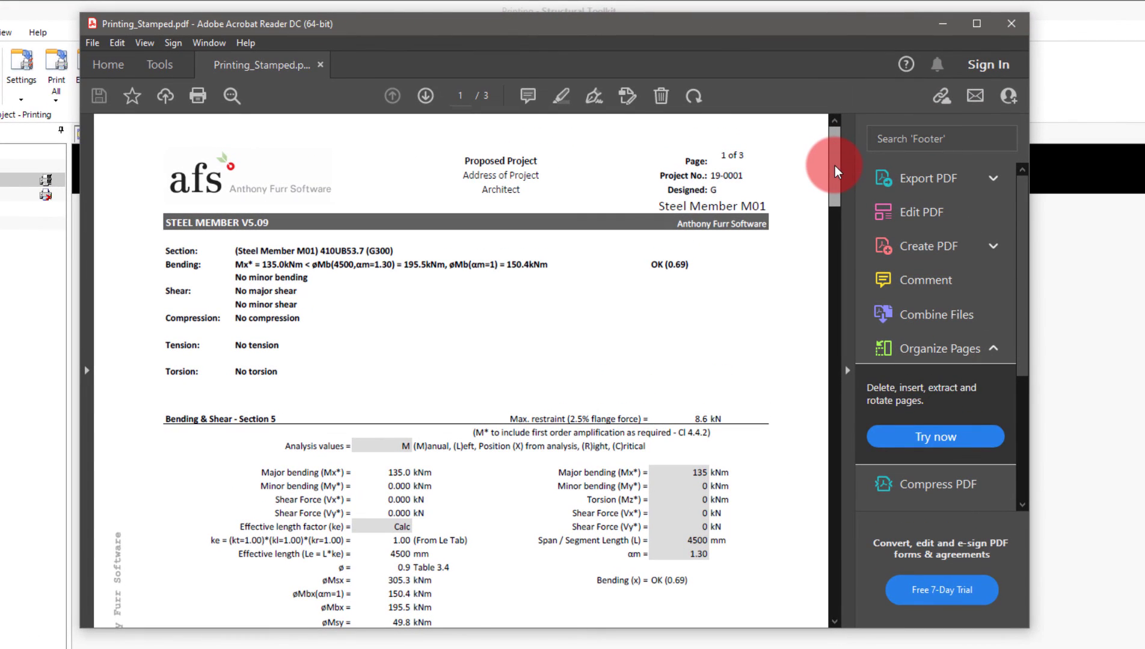
{"action": "left_click_drag", "start_coordinate": [835, 170], "coordinate": [840, 589]}
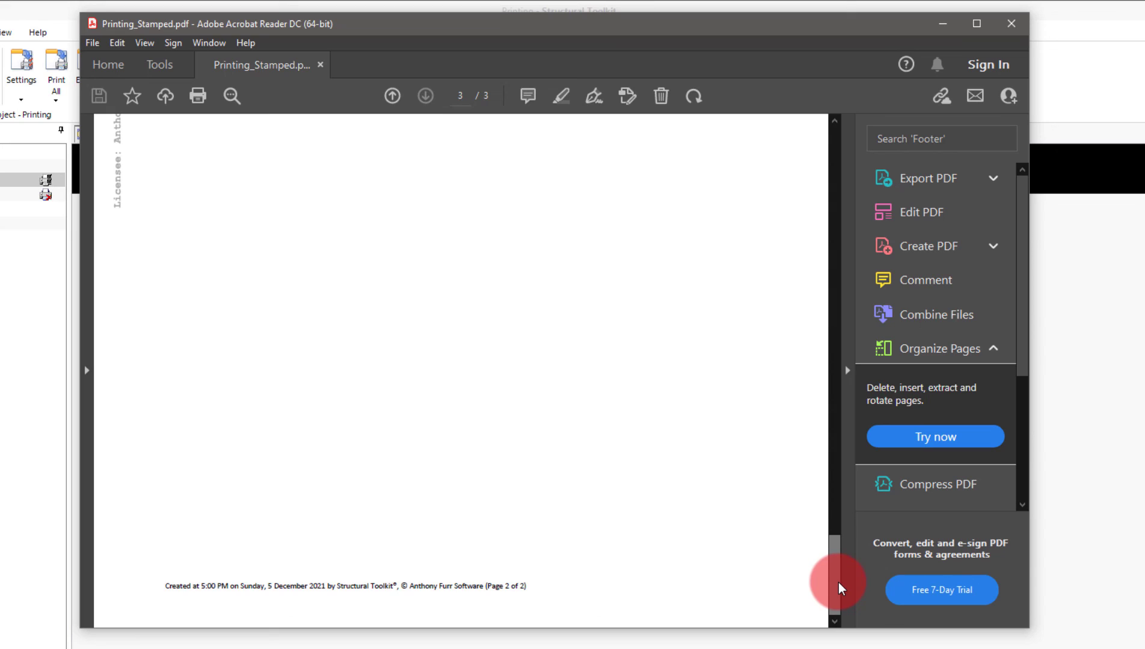